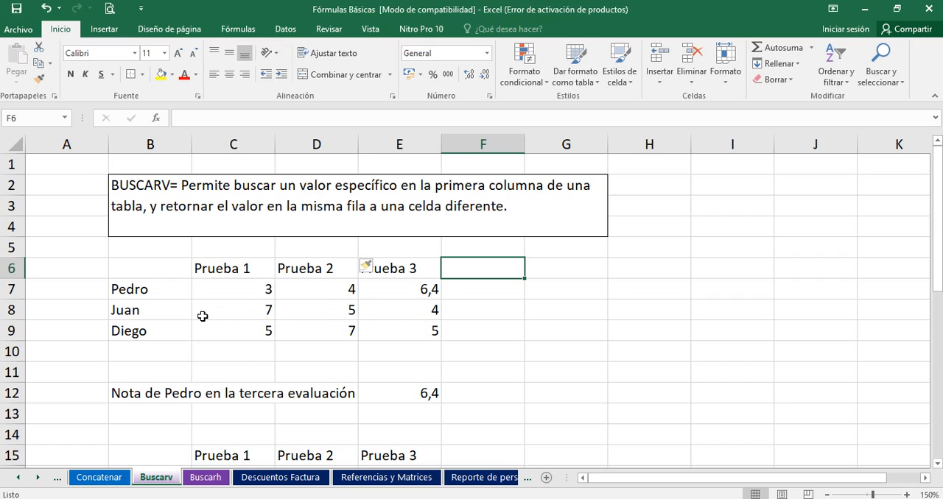
# Step: Examine the question in row 12 and the matching first student's Prueba 3 grade in the upper score table
pyautogui.click(127, 397)
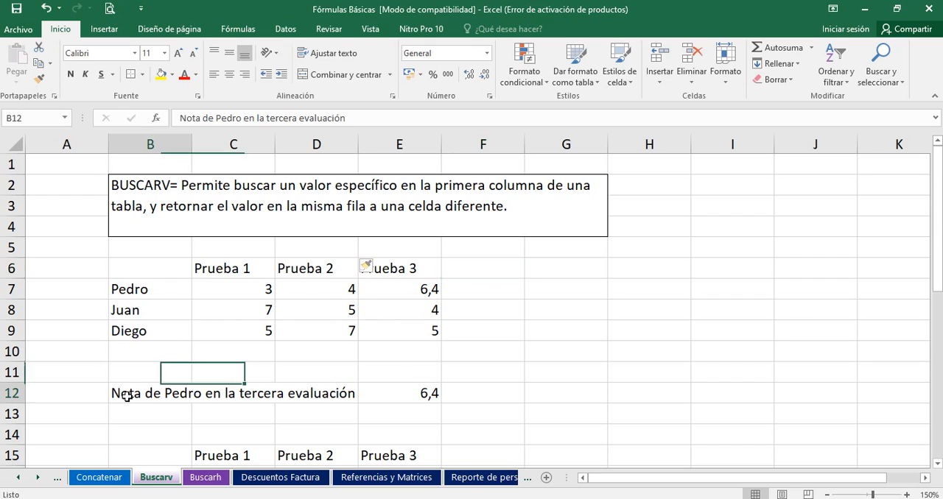
pyautogui.click(230, 393)
pyautogui.click(177, 410)
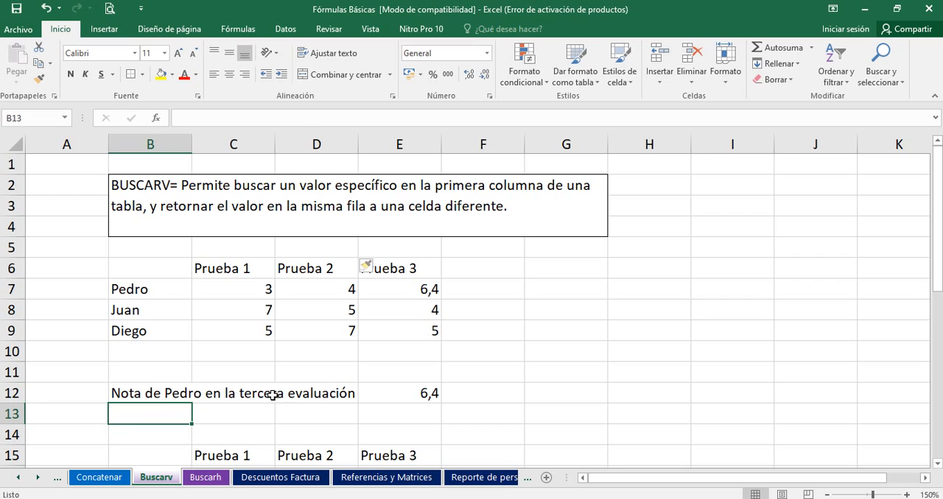
pyautogui.click(311, 397)
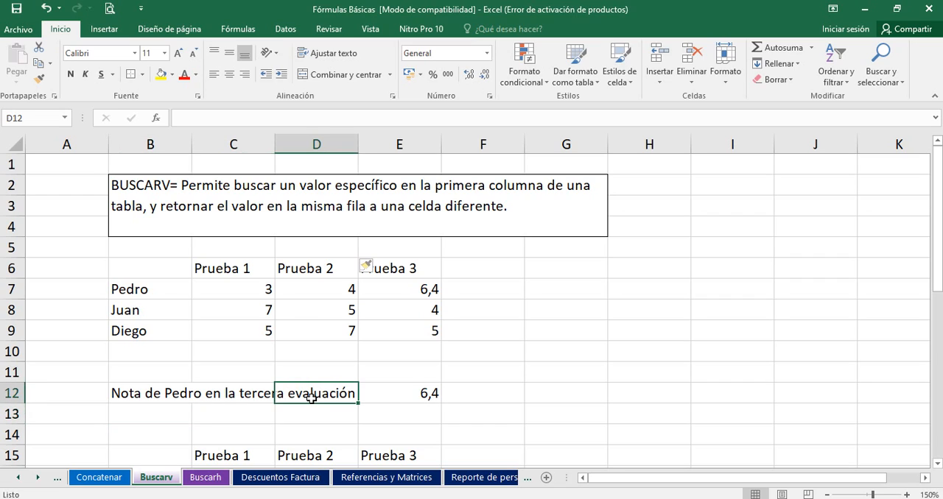
pyautogui.click(402, 281)
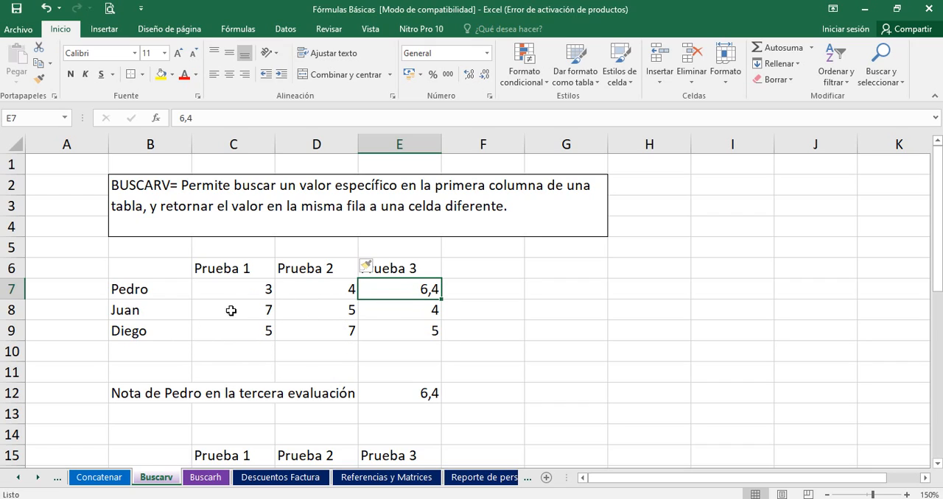
pyautogui.click(547, 332)
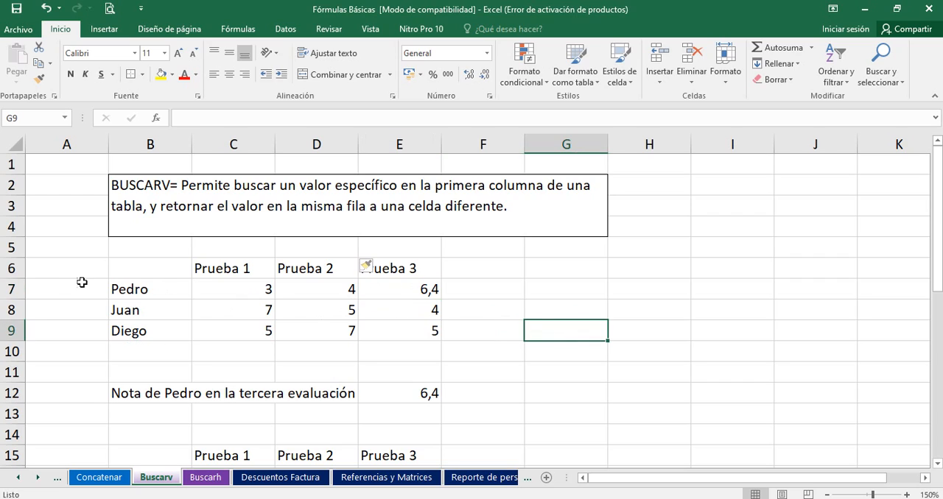
pyautogui.click(127, 289)
pyautogui.click(395, 282)
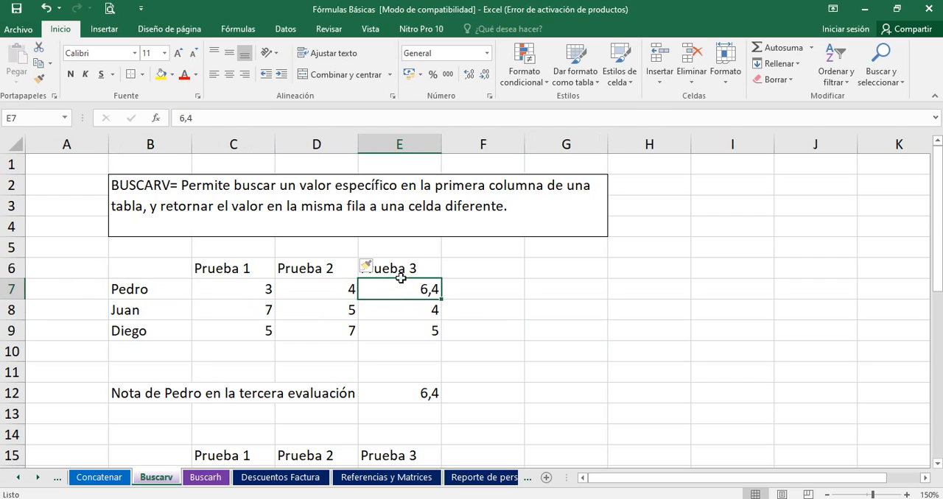
pyautogui.click(418, 268)
pyautogui.click(520, 267)
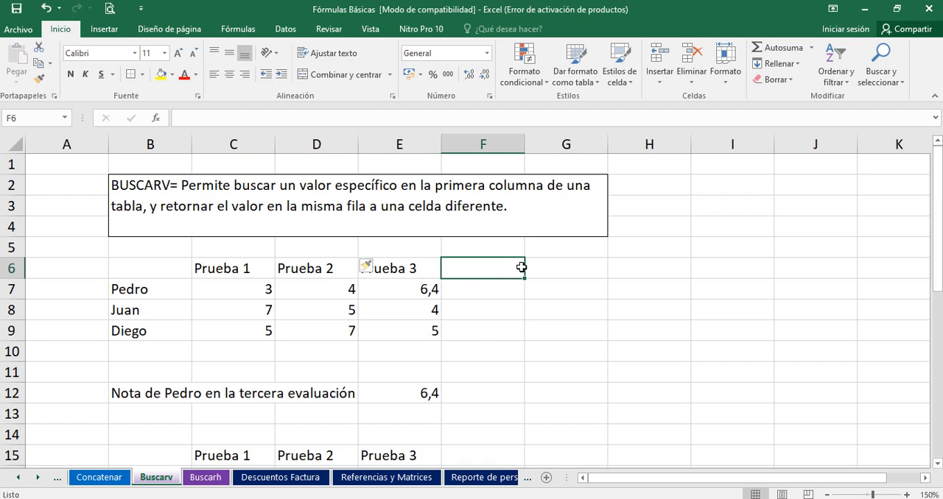
# Step: Inspect the arguments of the BUSCARV formula in E12, including the final FALSO, leaving the formula as it is
pyautogui.doubleClick(423, 394)
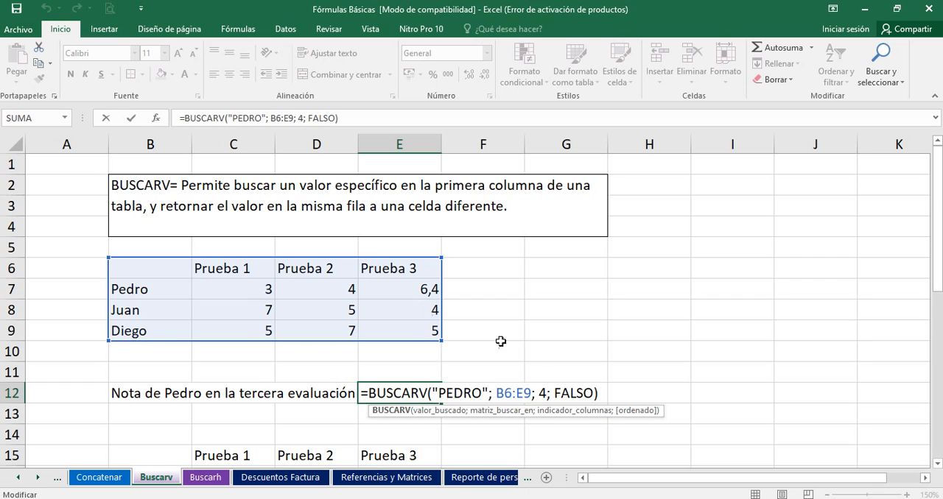
pyautogui.moveTo(556, 394); pyautogui.dragTo(594, 396)
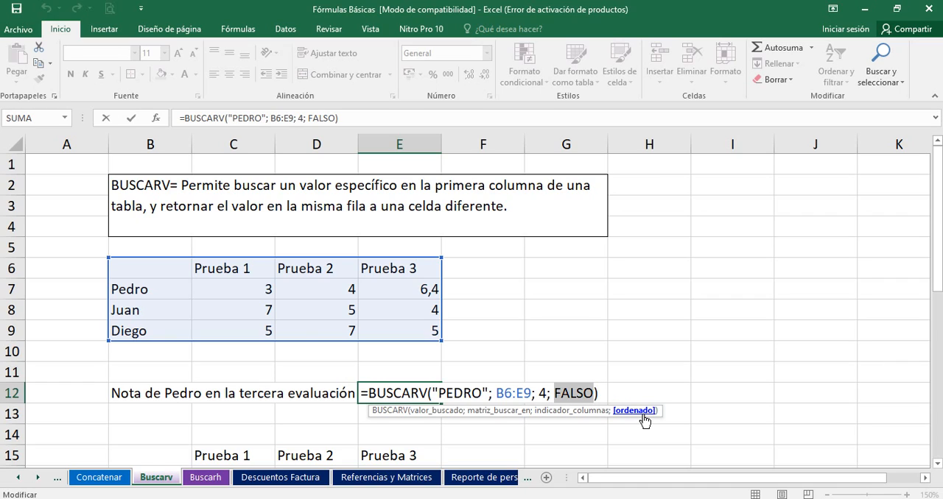
pyautogui.press('Return')
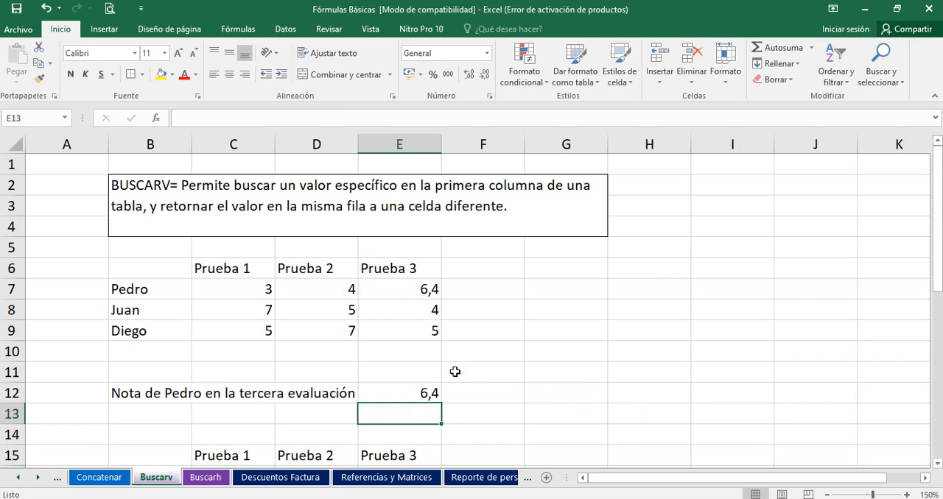
pyautogui.click(406, 397)
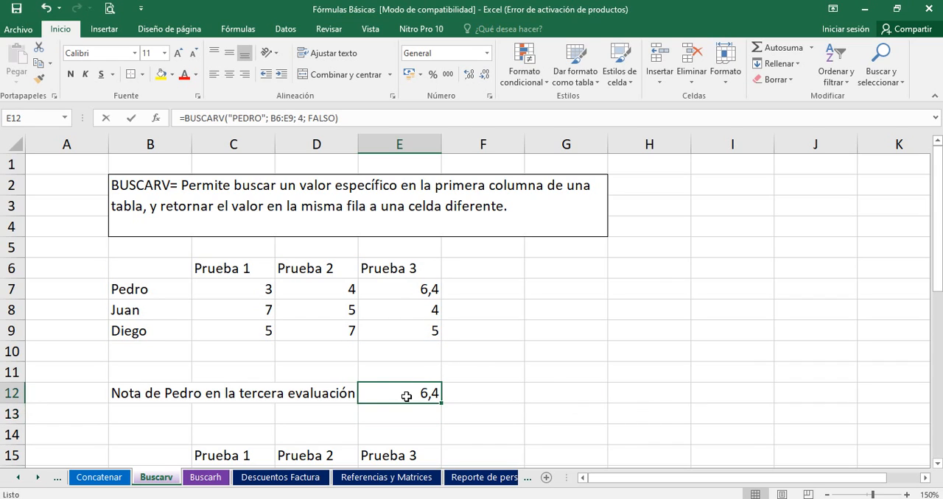
pyautogui.doubleClick(406, 397)
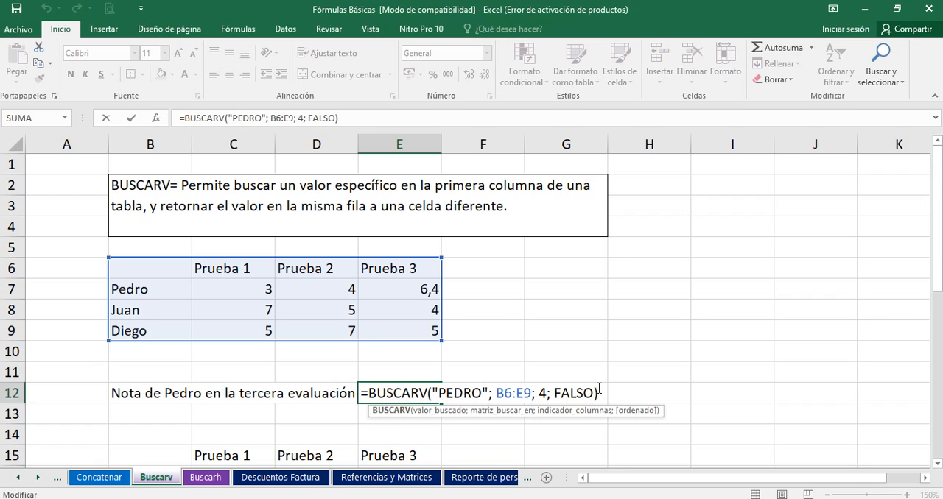
pyautogui.press('Return')
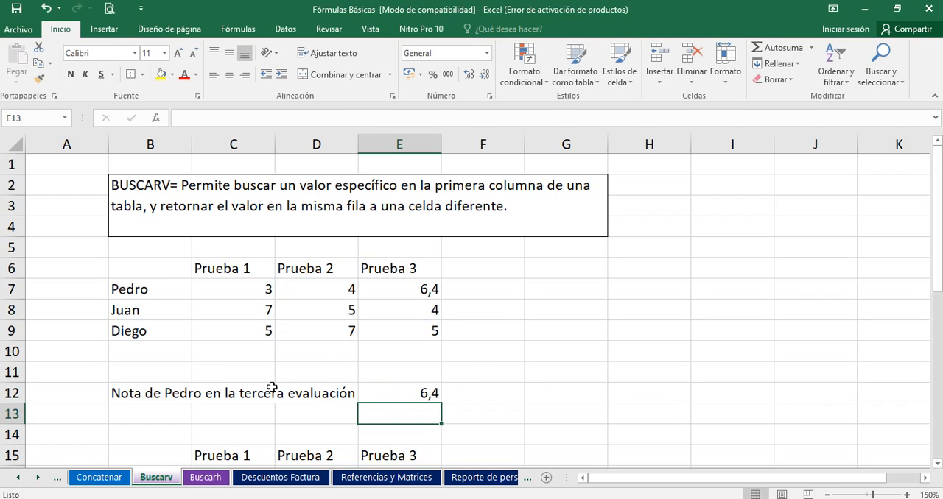
# Step: Enter a label in B13 for the second student's grade, following B12's wording but ending in "en la primera evalución"
pyautogui.click(163, 408)
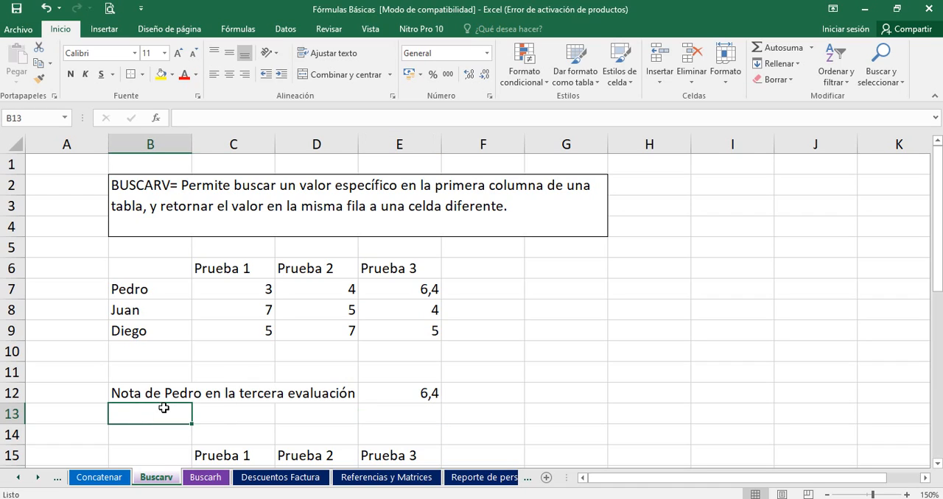
pyautogui.write('L')
pyautogui.press('BackSpace')
pyautogui.write('Nota ')
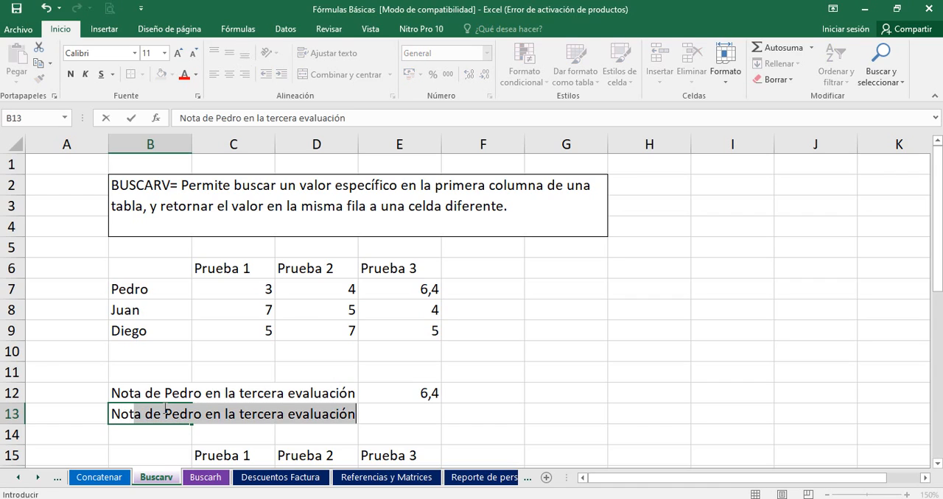
pyautogui.write('de ')
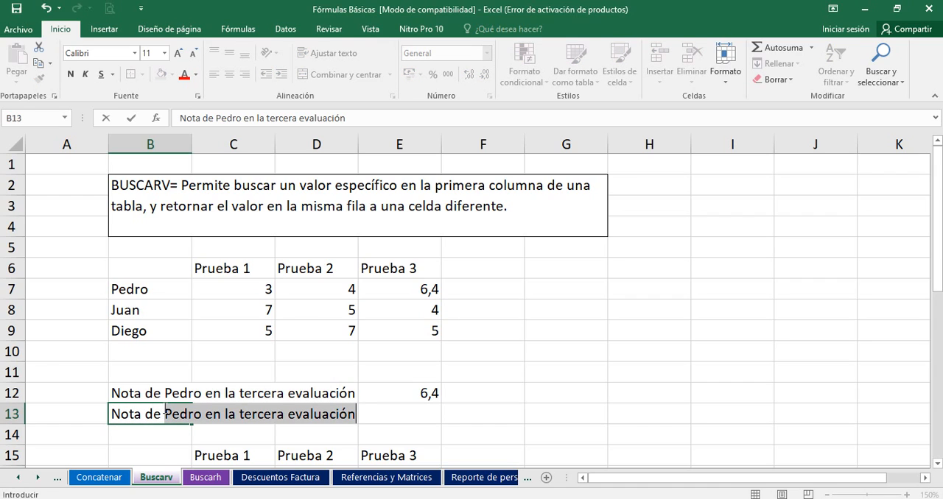
pyautogui.write('Juan')
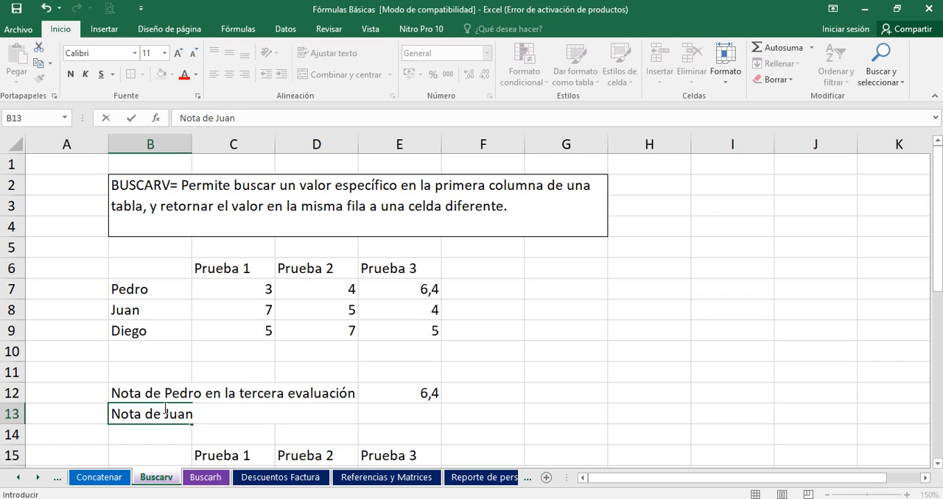
pyautogui.write(' en la pr')
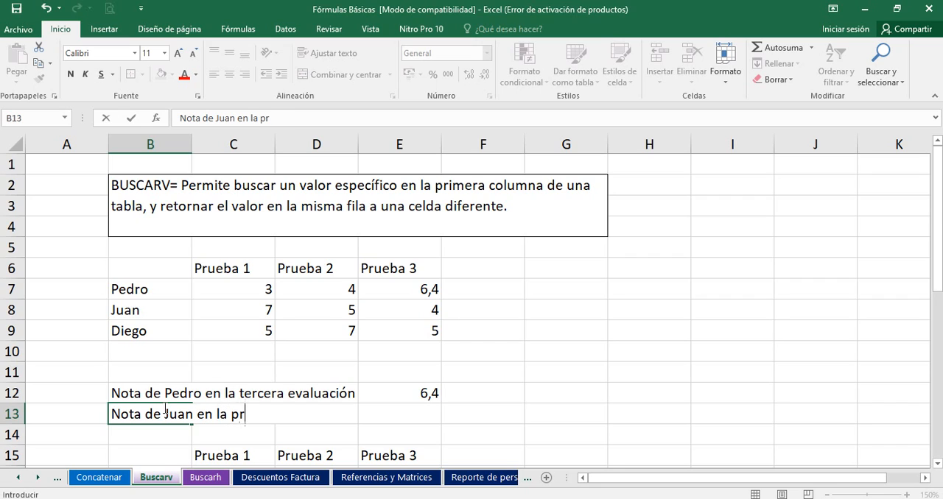
pyautogui.write('imera e')
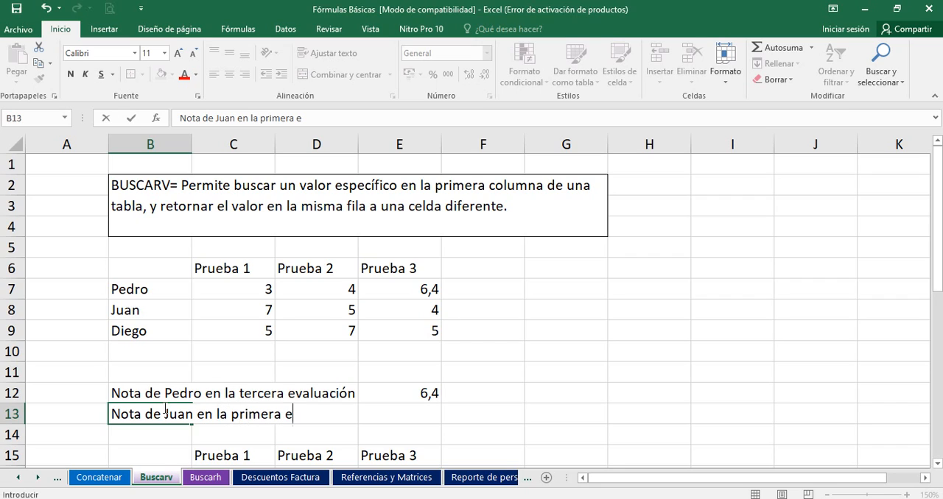
pyautogui.write('valución')
pyautogui.press('Return')
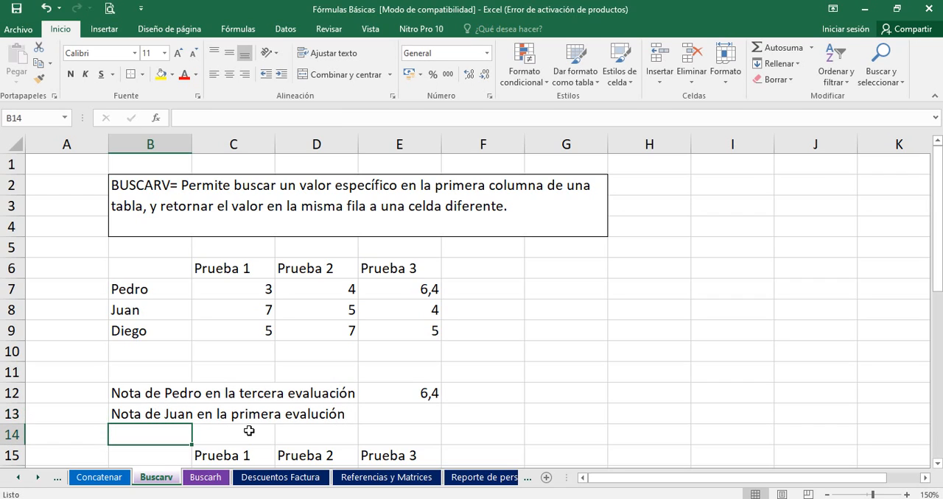
# Step: Copy the BUSCARV formula from E12 down into E13
pyautogui.click(404, 413)
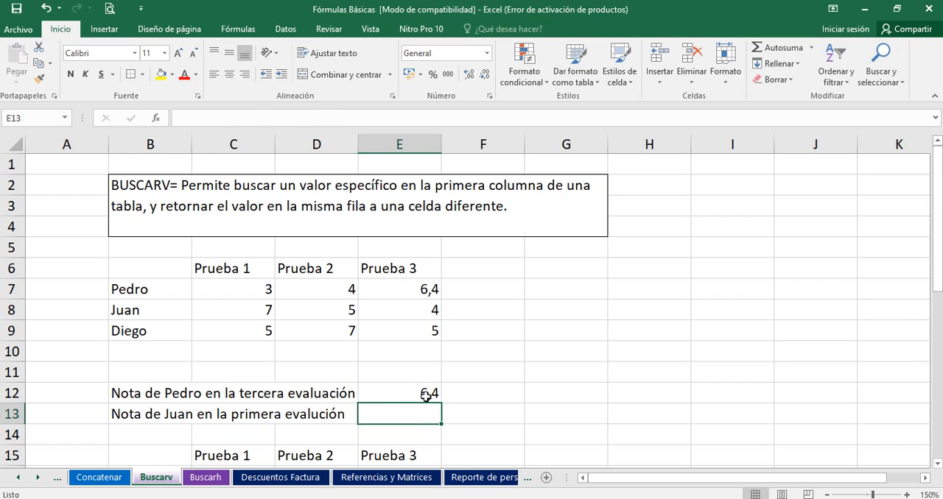
pyautogui.click(429, 395)
pyautogui.moveTo(437, 402); pyautogui.dragTo(438, 423)
pyautogui.click(552, 392)
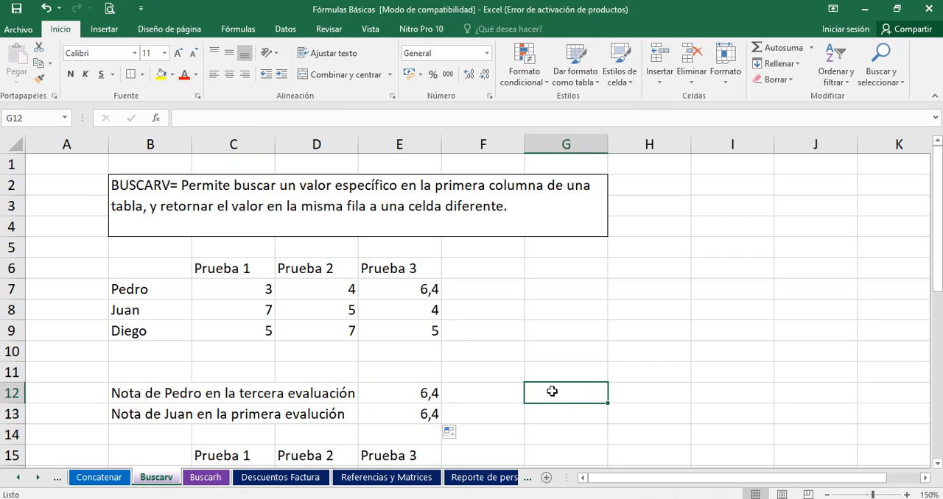
# Step: Change the lookup value of the BUSCARV formula in E13 to the second student's name in lowercase
pyautogui.click(208, 305)
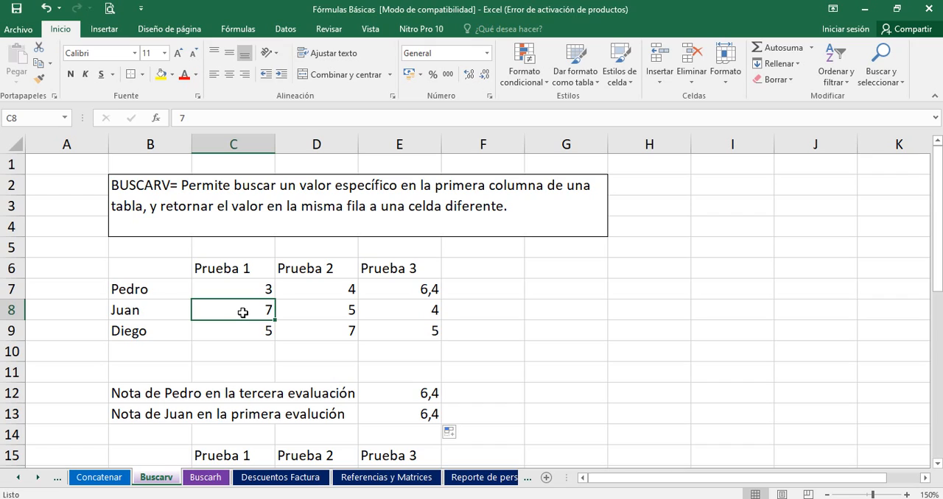
pyautogui.click(369, 414)
pyautogui.doubleClick(369, 414)
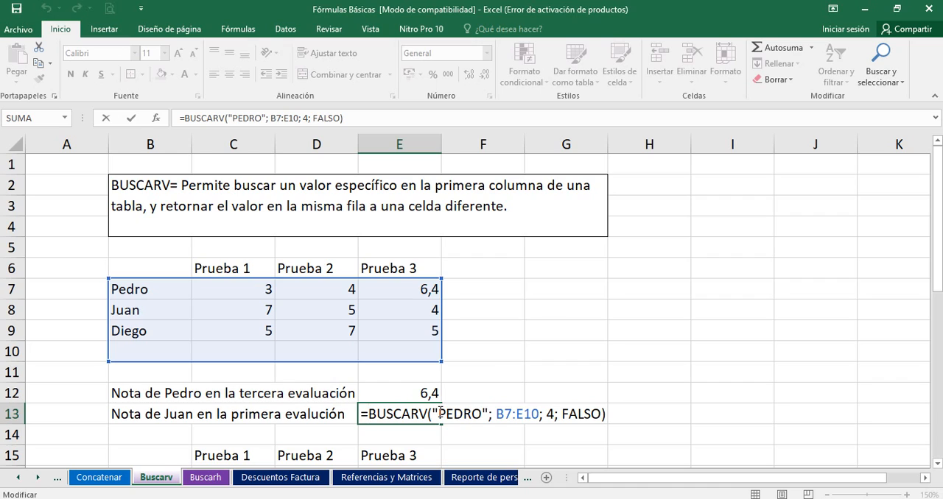
pyautogui.moveTo(439, 412); pyautogui.dragTo(483, 414)
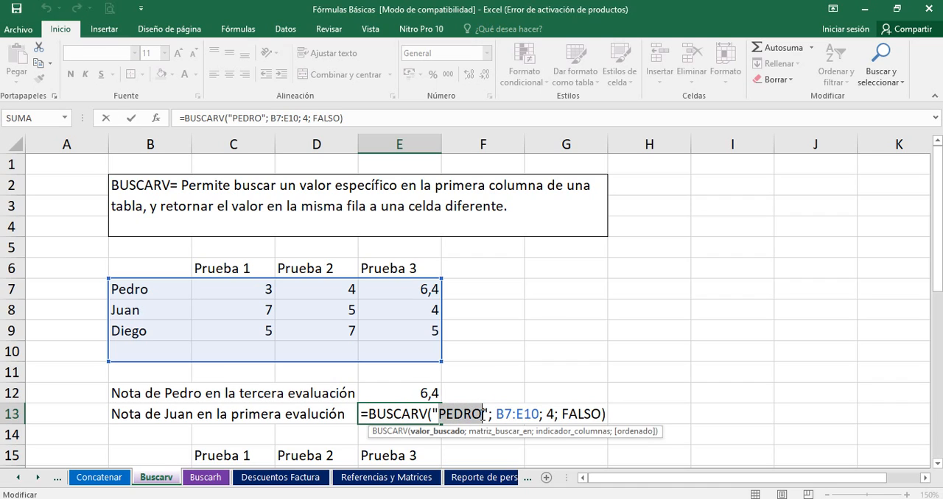
pyautogui.write('JU')
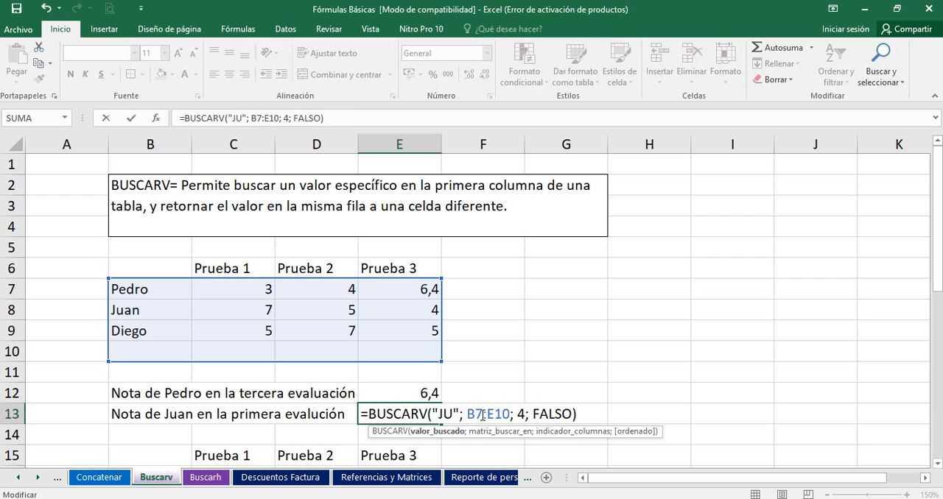
pyautogui.press('BackSpace')
pyautogui.press('BackSpace')
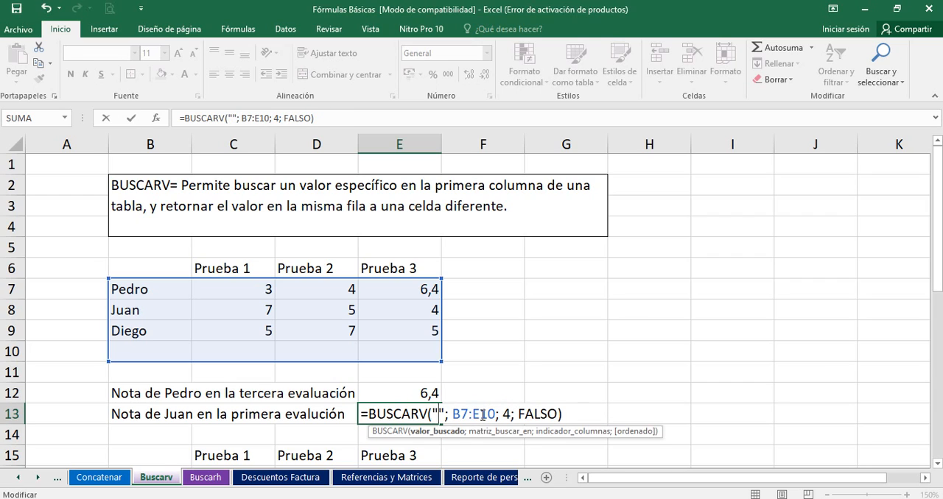
pyautogui.write('juan')
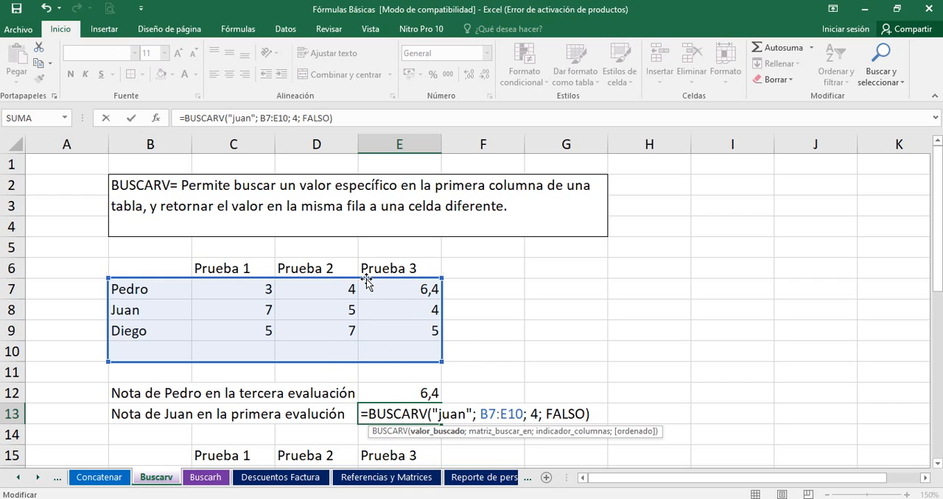
# Step: Set the E13 formula's lookup range to B6:E9 and its column index to 2, and check it against C8
pyautogui.moveTo(367, 281); pyautogui.dragTo(372, 267)
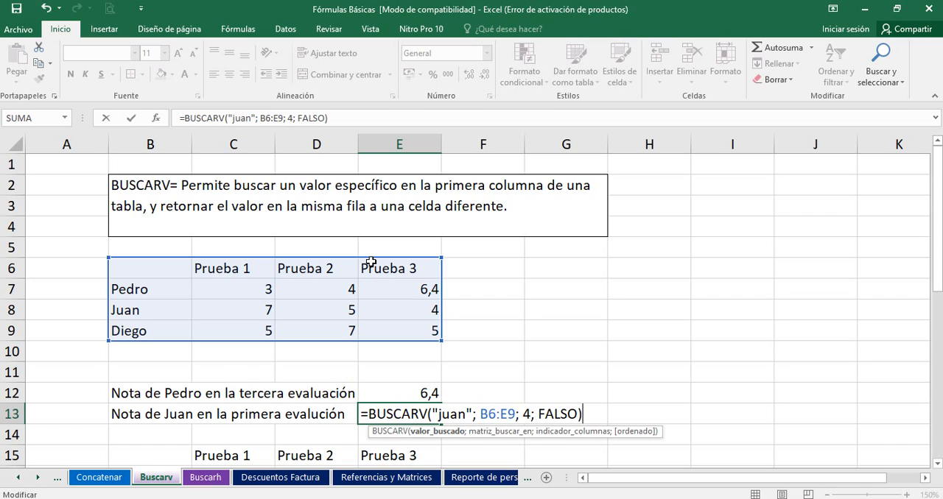
pyautogui.click(523, 414)
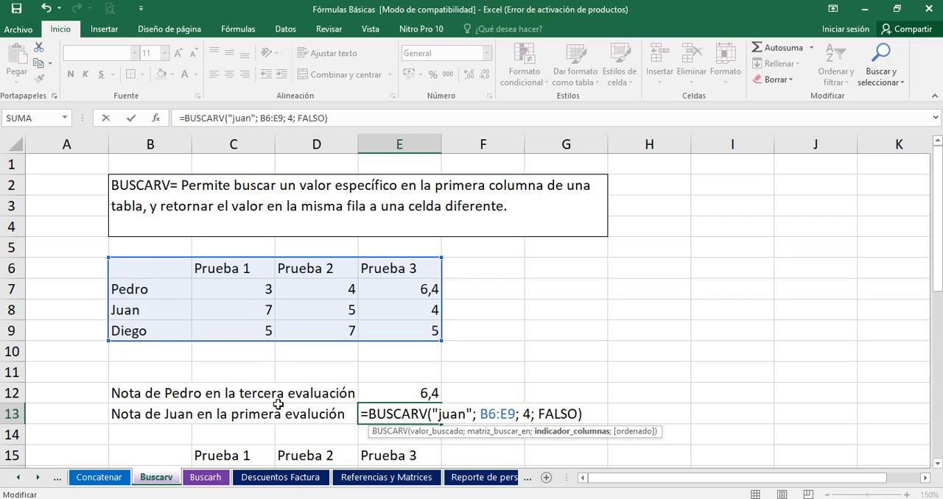
pyautogui.press('BackSpace')
pyautogui.write('2')
pyautogui.press('Return')
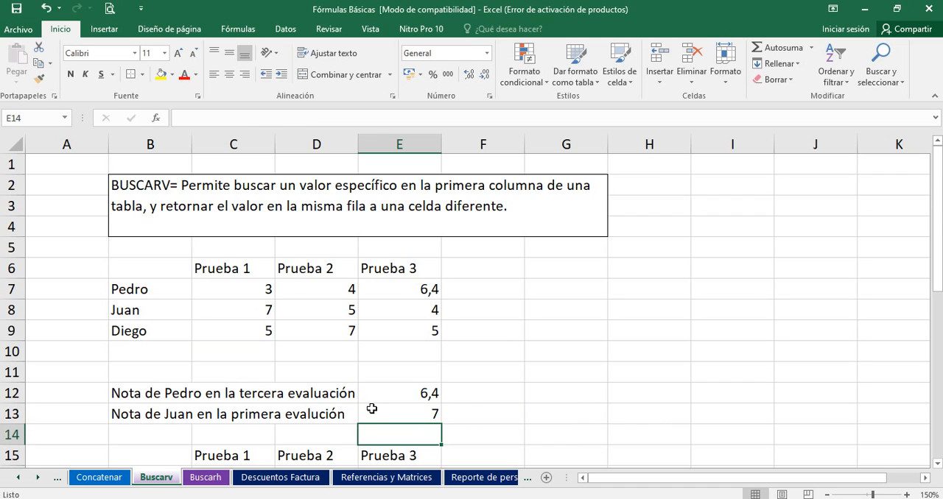
pyautogui.click(372, 409)
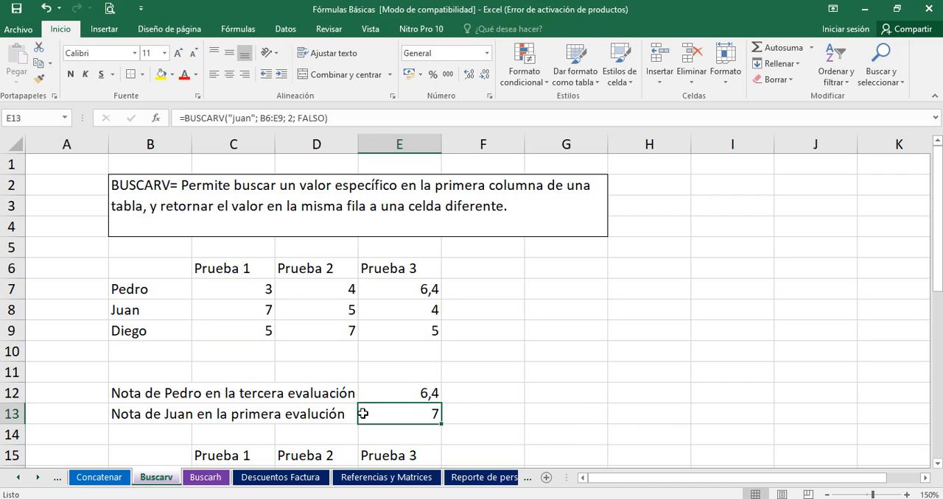
pyautogui.click(230, 312)
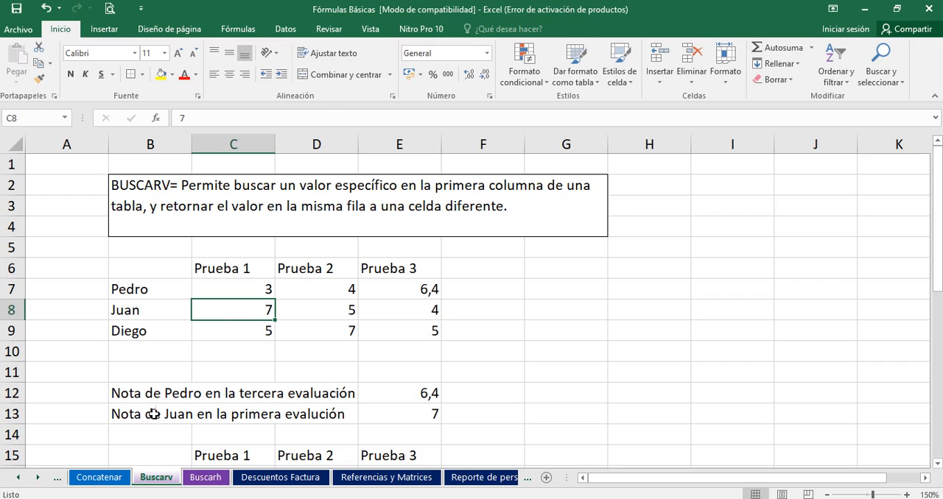
# Step: Clear the contents of the second example in B13:E13
pyautogui.moveTo(158, 416); pyautogui.dragTo(389, 419)
pyautogui.press('Delete')
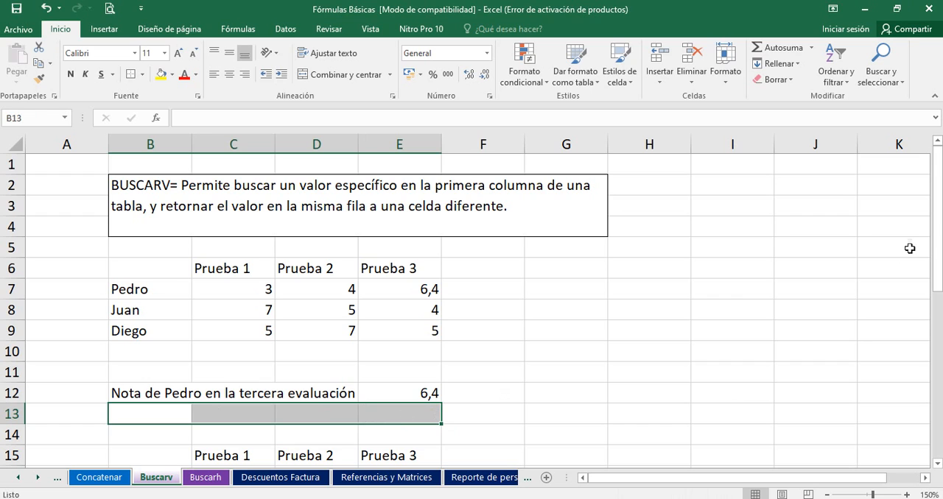
pyautogui.moveTo(939, 257); pyautogui.dragTo(939, 302)
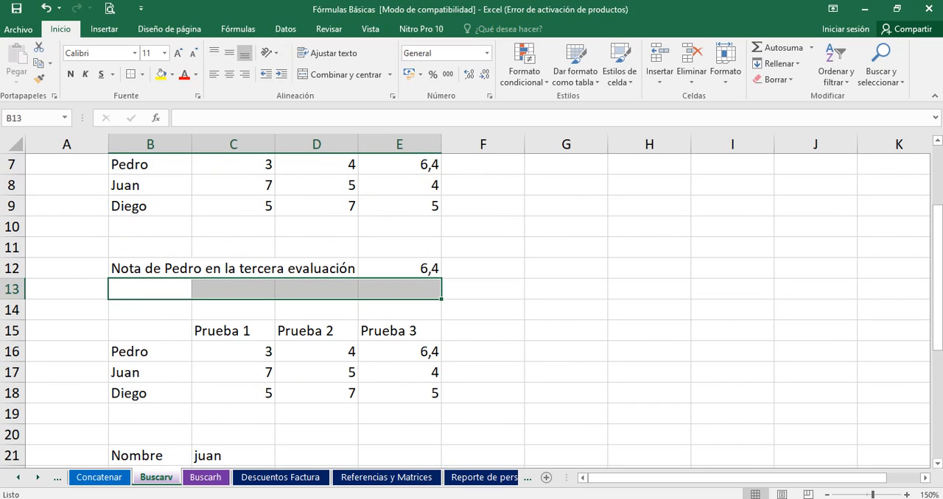
# Step: Review the first example's grade table and its result row in B6:E12
pyautogui.moveTo(939, 299); pyautogui.dragTo(888, 254)
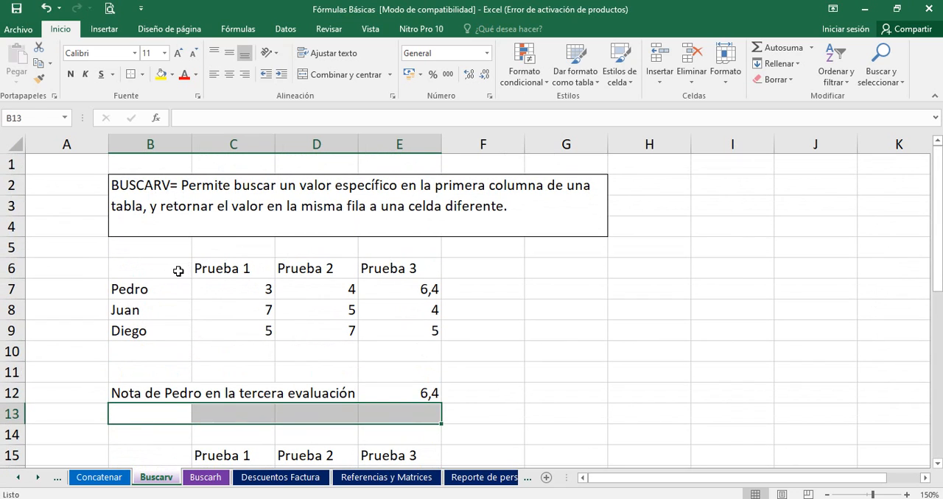
pyautogui.moveTo(189, 269); pyautogui.dragTo(440, 398)
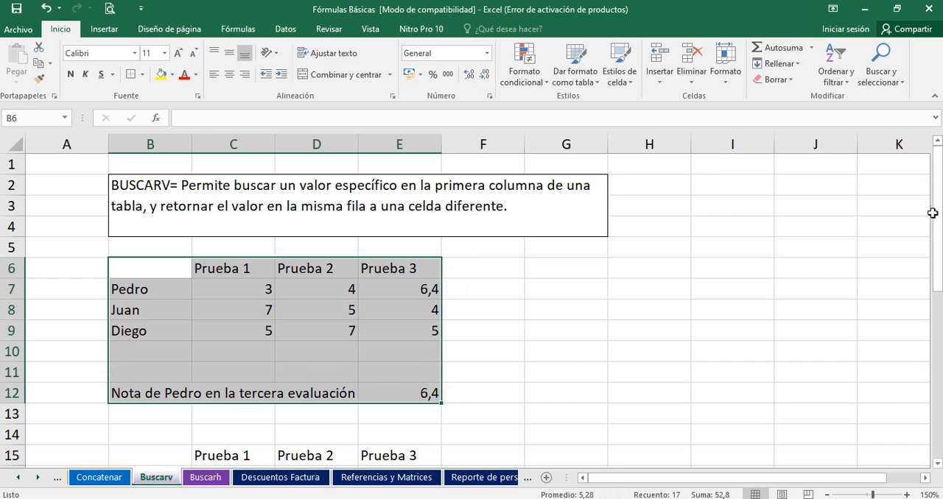
pyautogui.moveTo(935, 213); pyautogui.dragTo(935, 320)
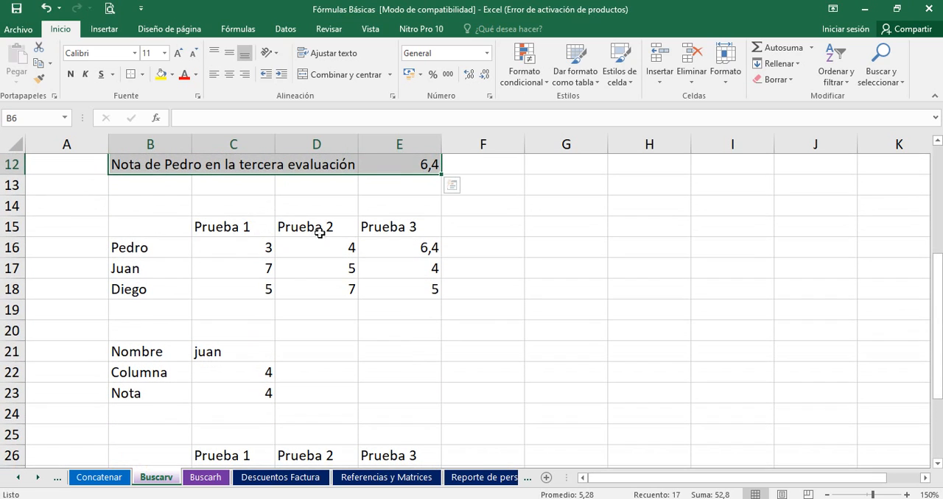
# Step: Examine the second example's grade table from B15 and its name, column and grade cells in B21:C23
pyautogui.click(157, 226)
pyautogui.moveTo(157, 226); pyautogui.dragTo(350, 312)
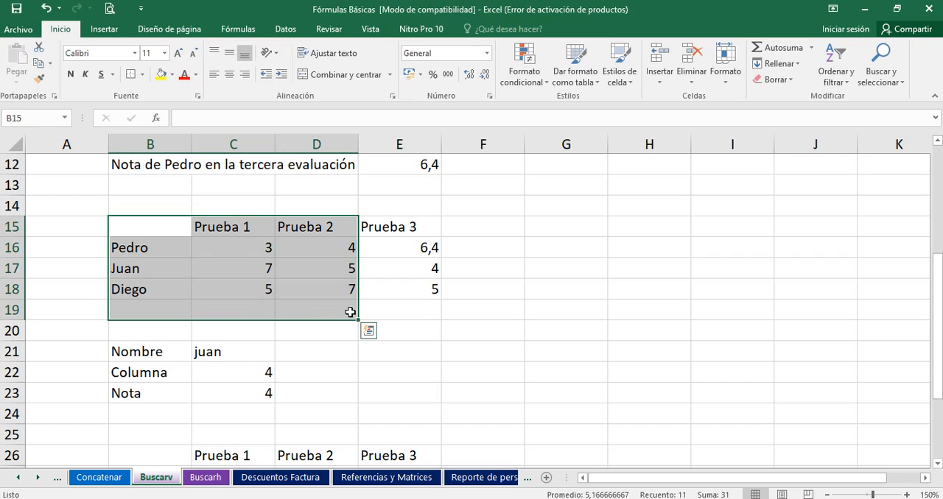
pyautogui.click(405, 295)
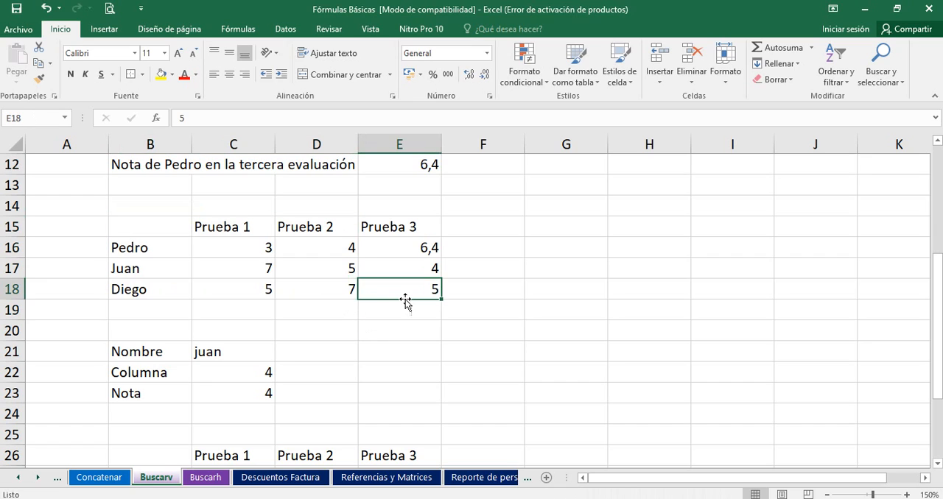
pyautogui.moveTo(159, 352); pyautogui.dragTo(219, 344)
pyautogui.click(219, 345)
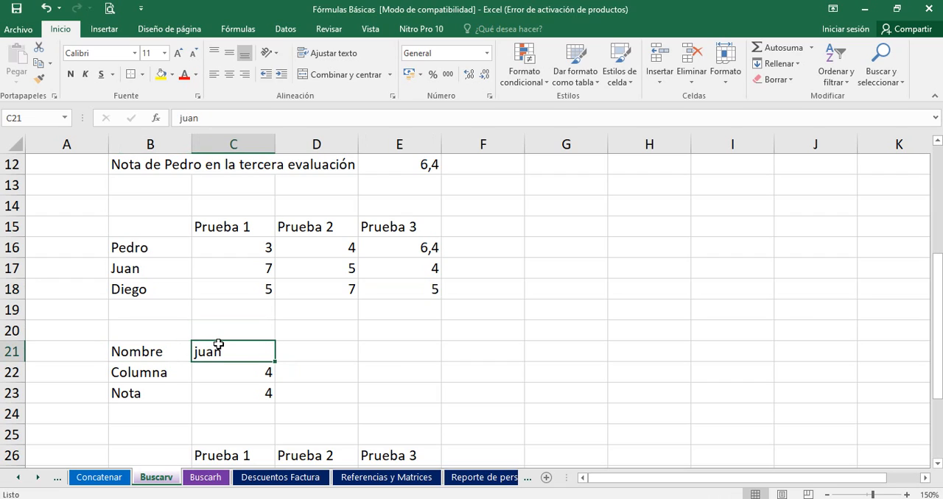
pyautogui.click(160, 372)
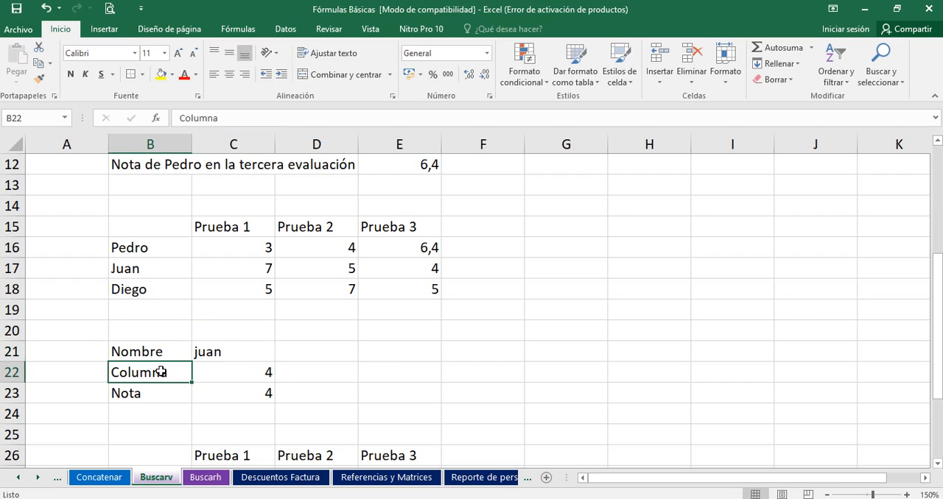
pyautogui.moveTo(161, 372); pyautogui.dragTo(230, 372)
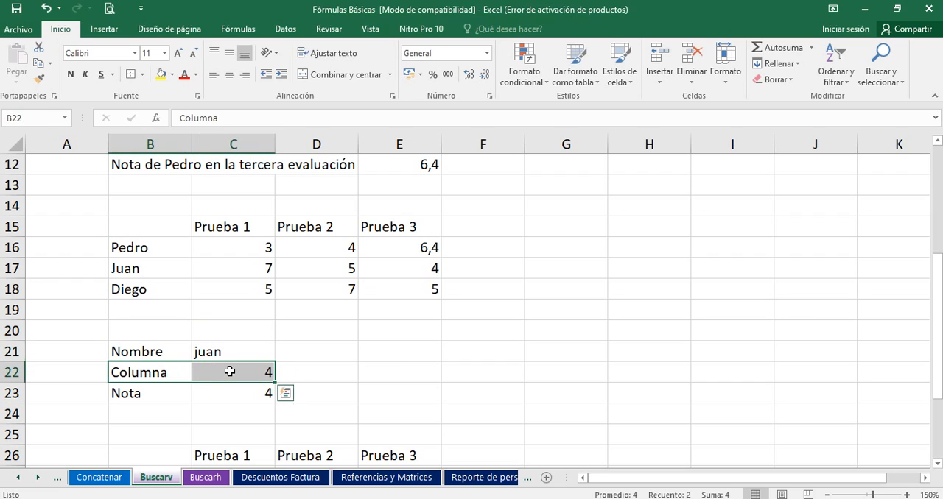
pyautogui.click(226, 393)
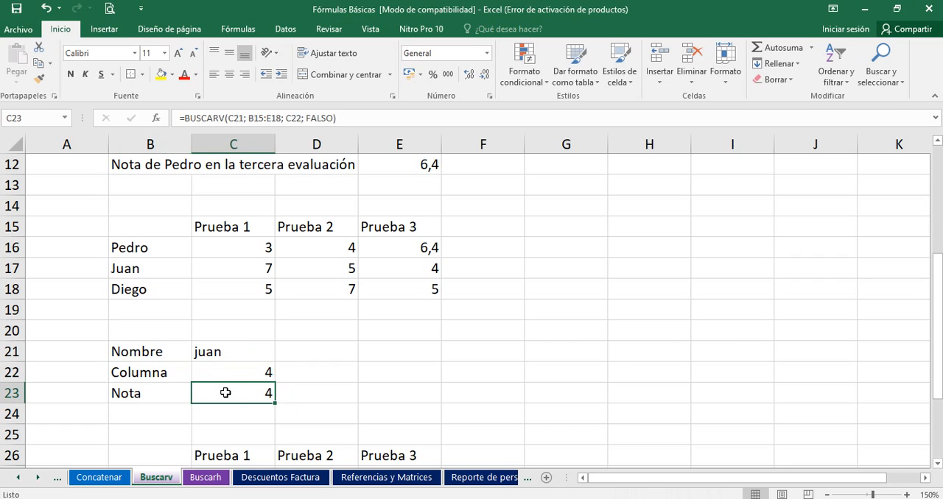
# Step: Inspect the lookup value, table range and column index arguments of the BUSCARV formula in C23
pyautogui.doubleClick(225, 392)
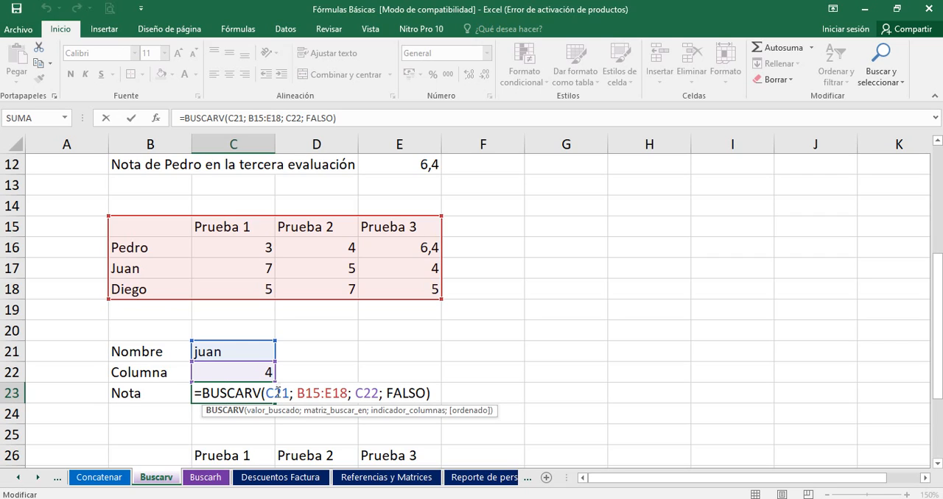
pyautogui.moveTo(269, 393); pyautogui.dragTo(288, 393)
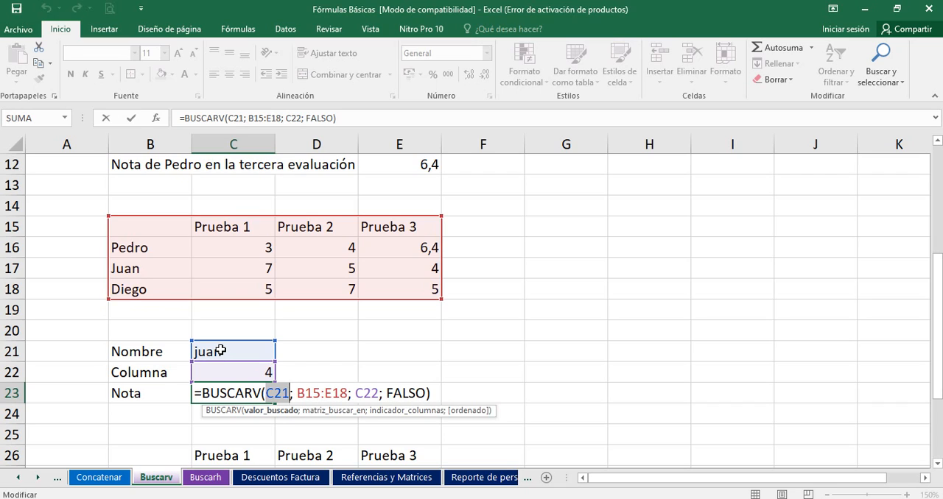
pyautogui.click(321, 393)
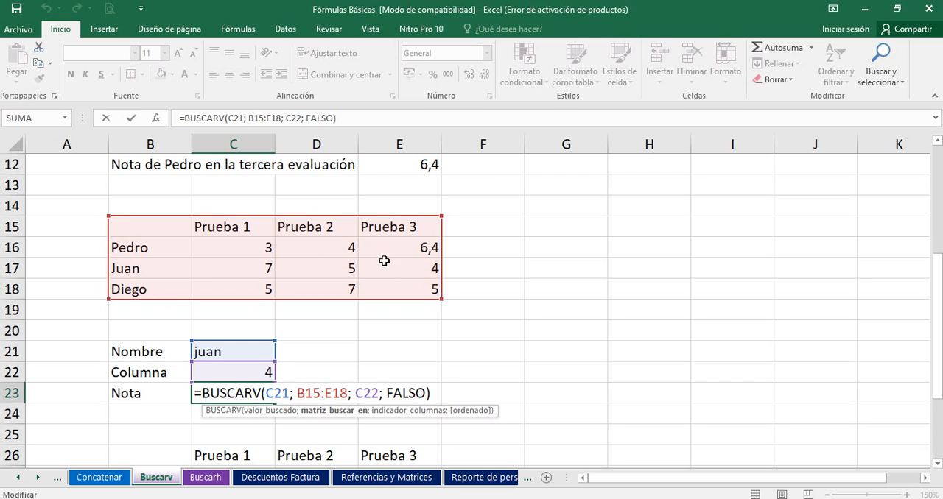
pyautogui.click(373, 394)
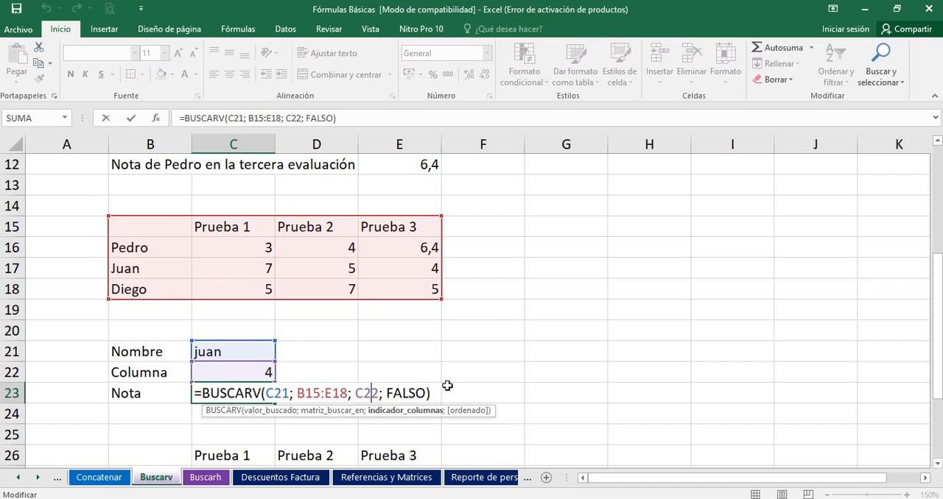
pyautogui.press('Return')
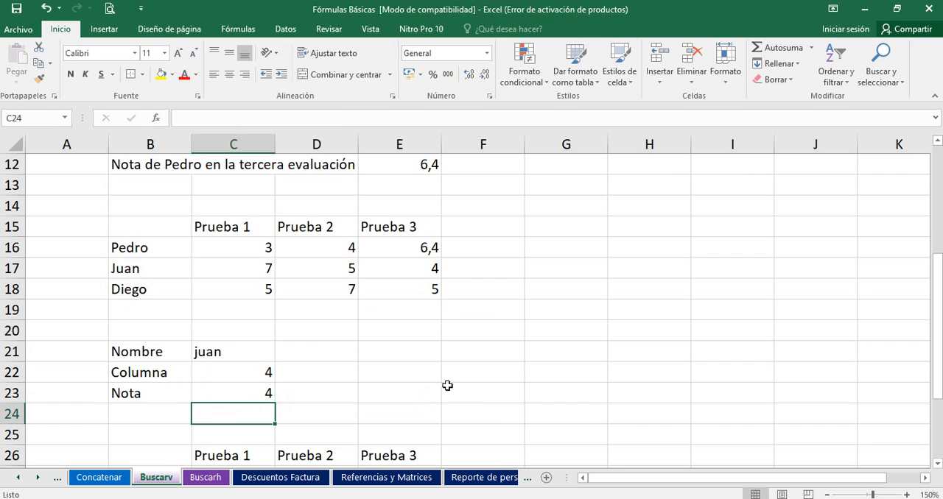
# Step: Enter the third student's name in C21 and set the column number in C22 to 3
pyautogui.click(254, 349)
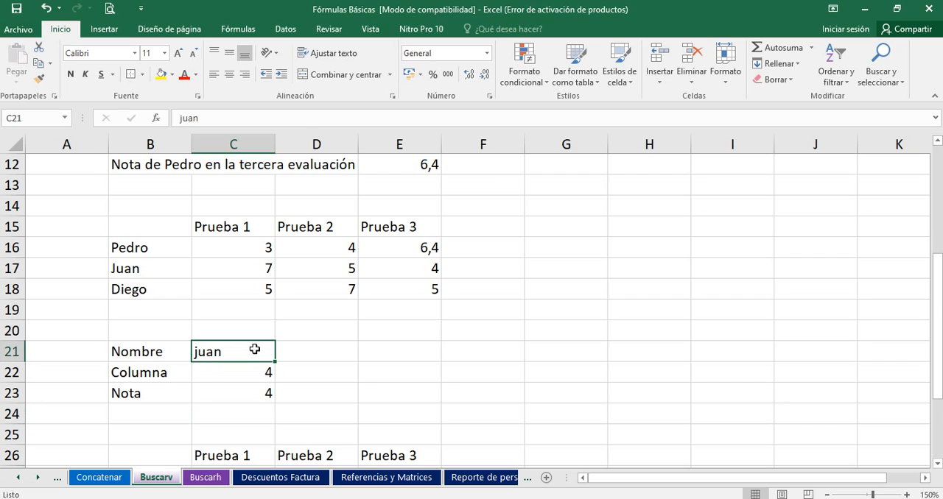
pyautogui.write('Diego')
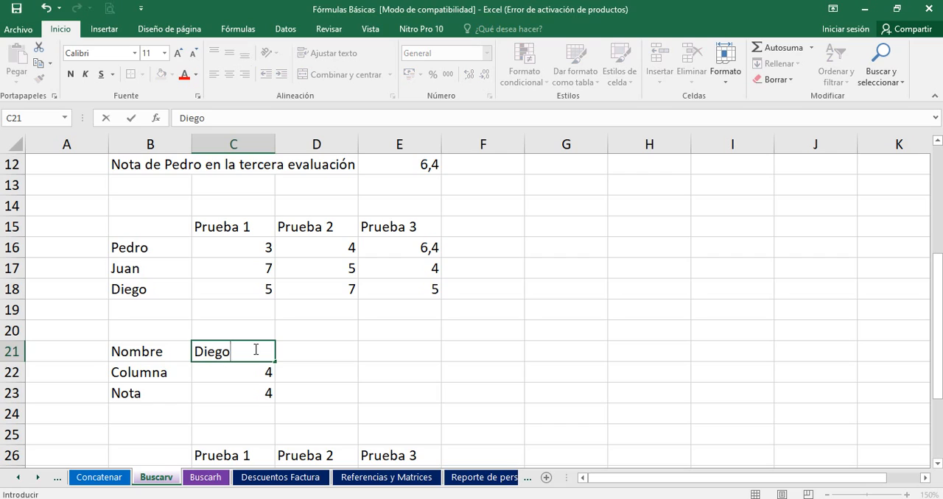
pyautogui.press('Return')
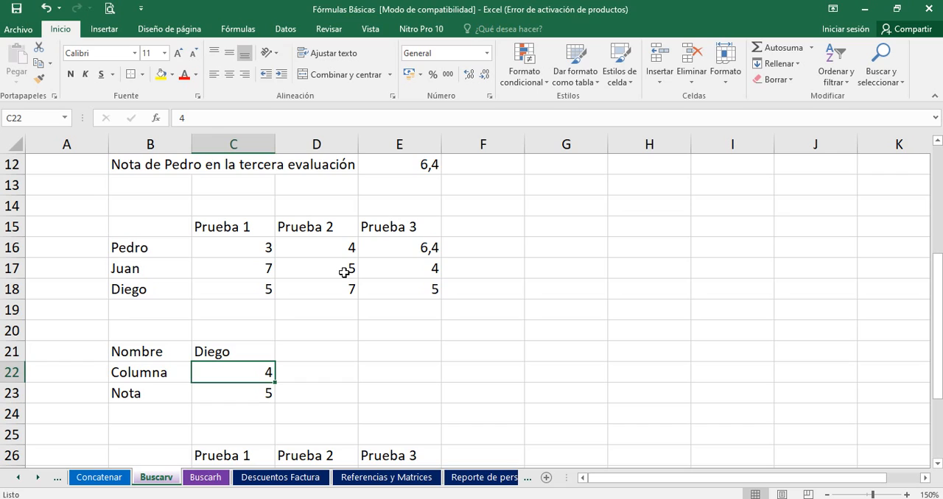
pyautogui.write('3')
pyautogui.press('Return')
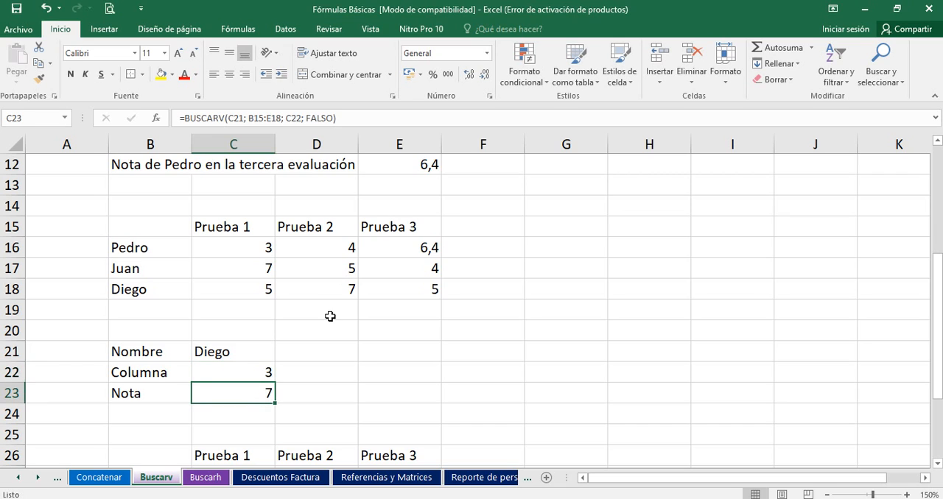
# Step: Check the grade in C23 against the third student's Prueba 2 grade in D18, and review the C23 formula
pyautogui.click(241, 353)
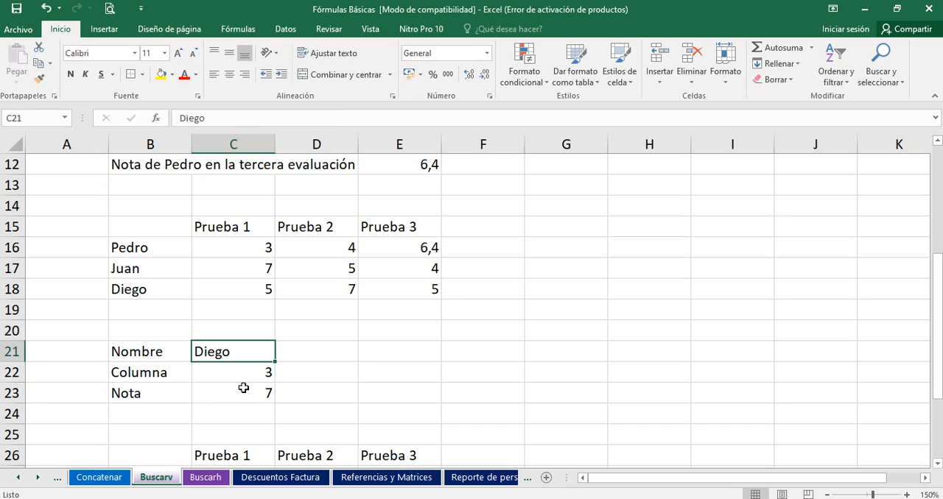
pyautogui.click(248, 377)
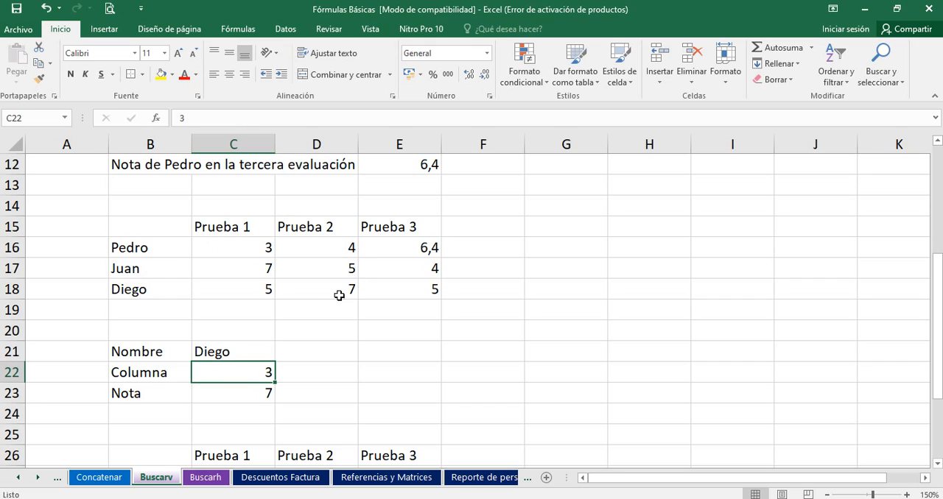
pyautogui.click(215, 394)
pyautogui.moveTo(162, 287); pyautogui.dragTo(302, 284)
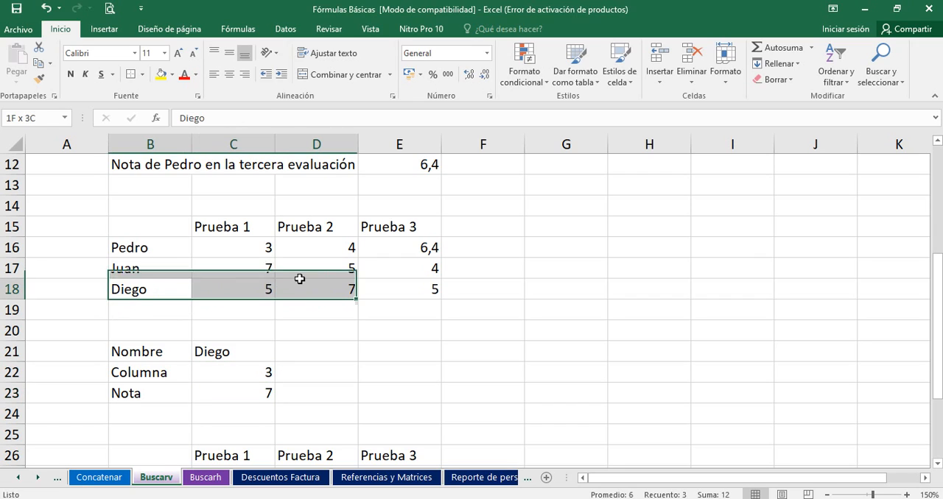
pyautogui.click(313, 288)
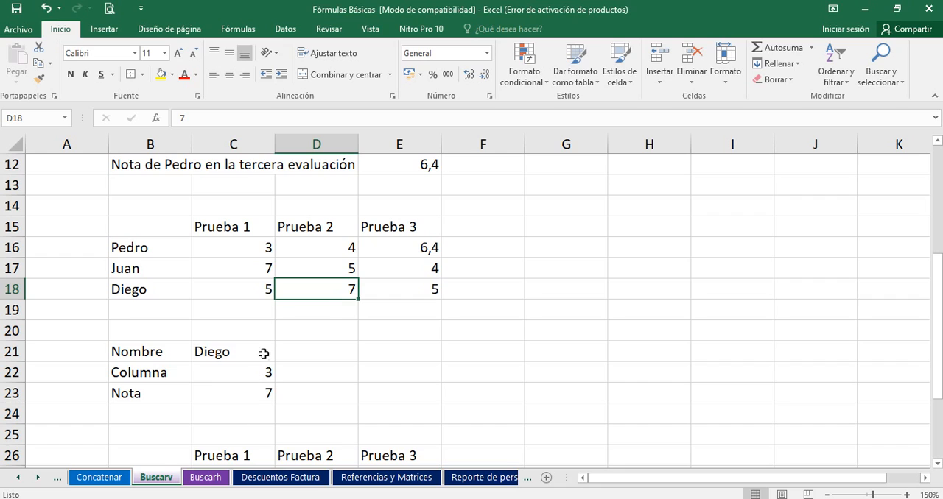
pyautogui.click(255, 399)
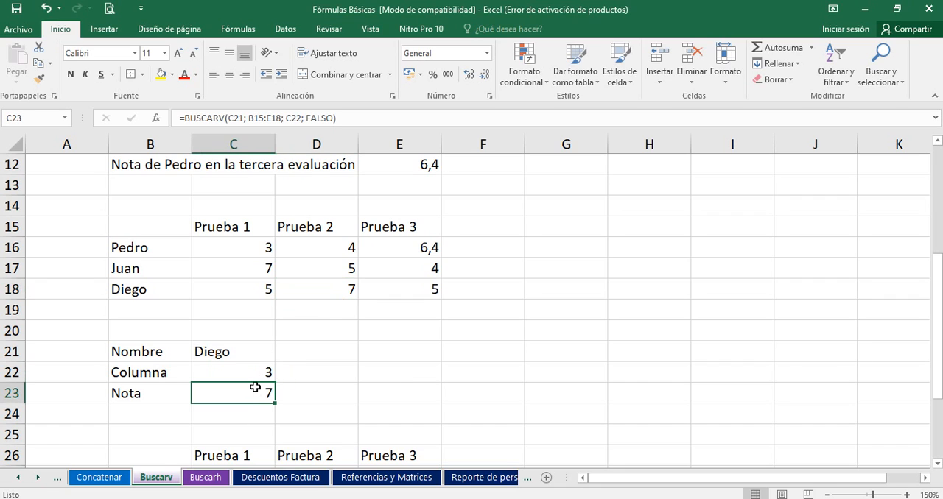
pyautogui.doubleClick(253, 388)
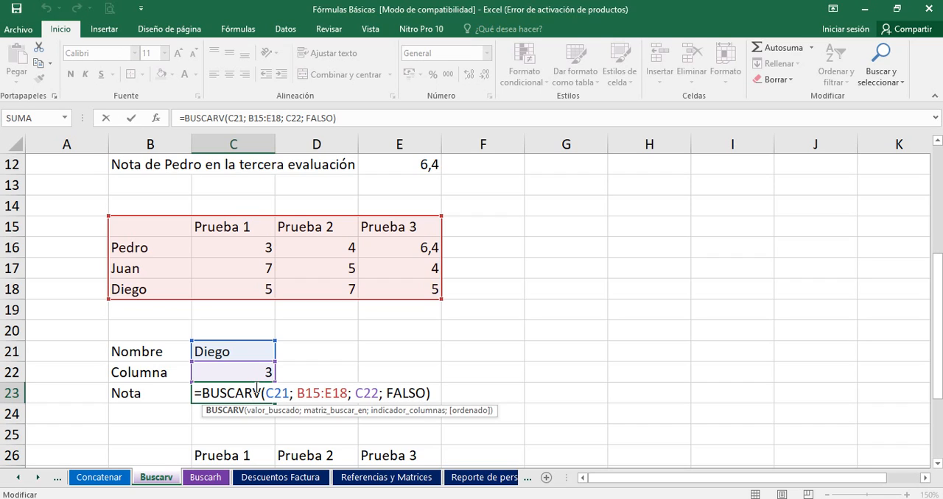
pyautogui.press('Return')
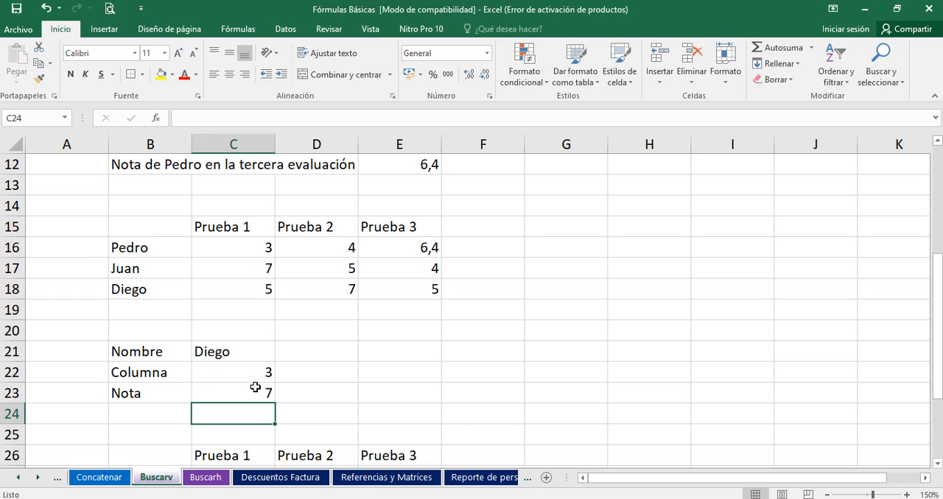
# Step: Examine the BUSCARV formula in E32, focusing on the named range Pruebas used as its lookup table
pyautogui.press('Down')
pyautogui.press('Down')
pyautogui.press('Down')
pyautogui.press('Down')
pyautogui.press('Down')
pyautogui.press('Down')
pyautogui.press('Down')
pyautogui.press('Down')
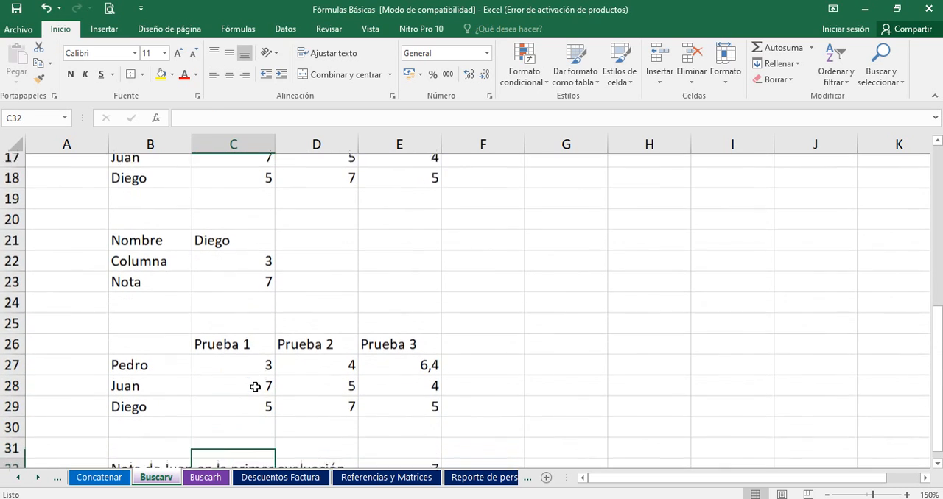
pyautogui.press('Down')
pyautogui.press('Down')
pyautogui.press('Down')
pyautogui.press('Down')
pyautogui.press('Down')
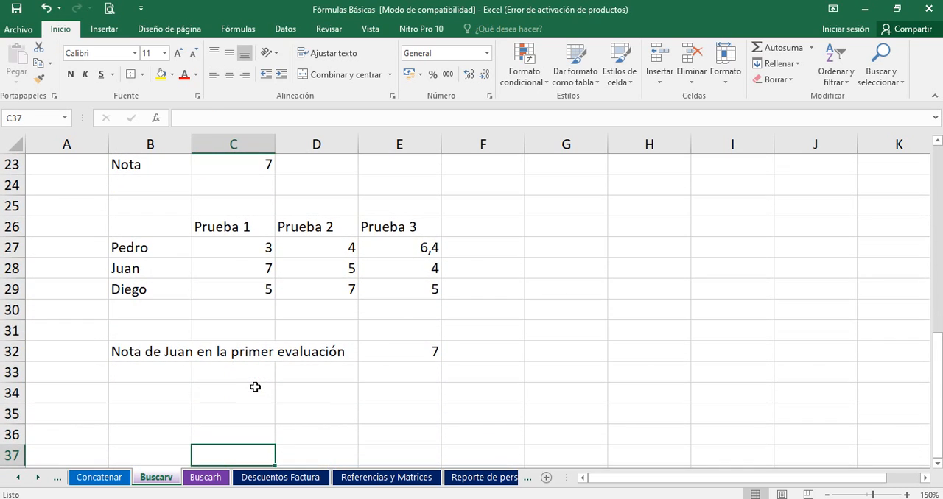
pyautogui.click(400, 349)
pyautogui.doubleClick(400, 349)
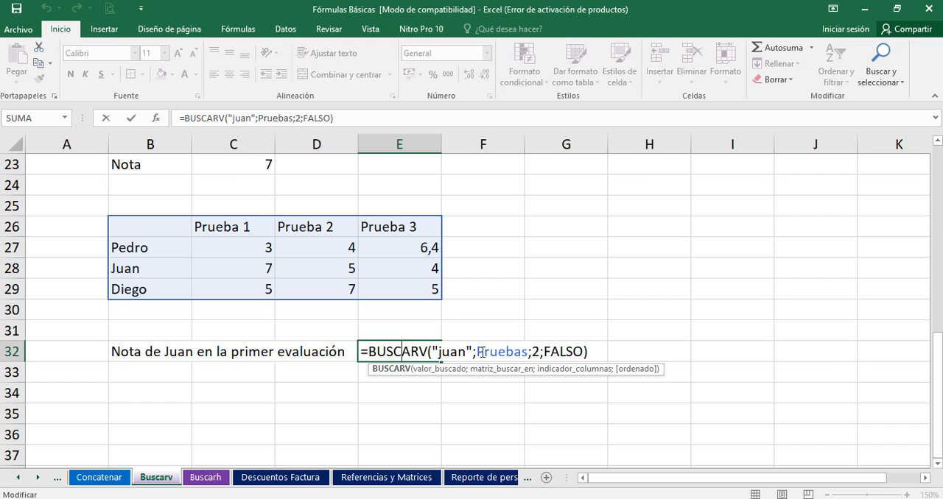
pyautogui.moveTo(479, 352); pyautogui.dragTo(528, 359)
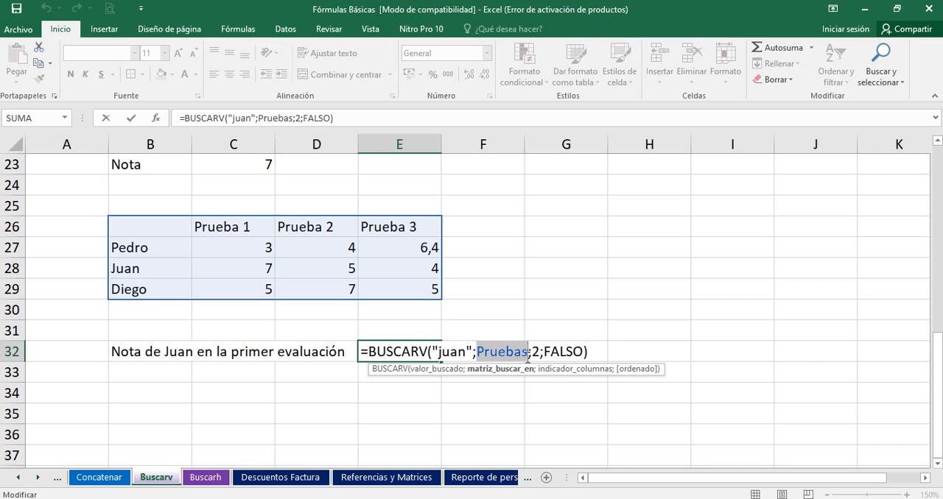
pyautogui.click(543, 309)
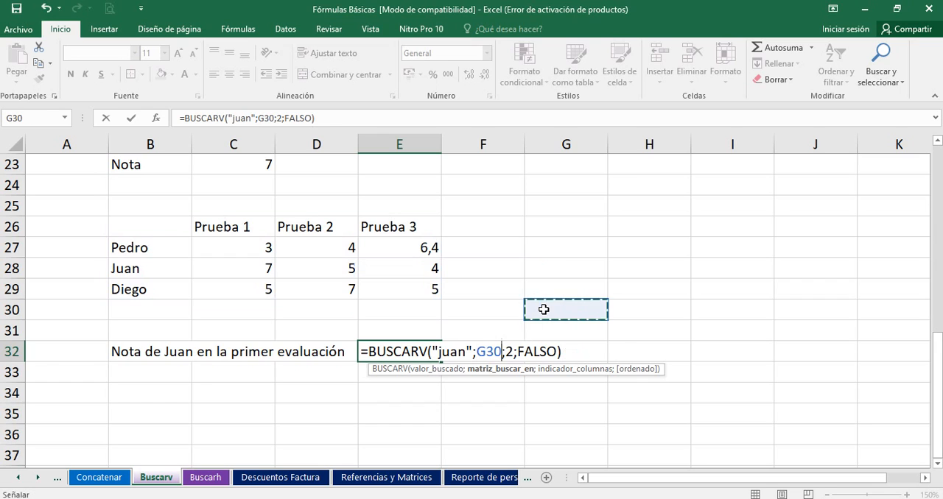
pyautogui.press('Escape')
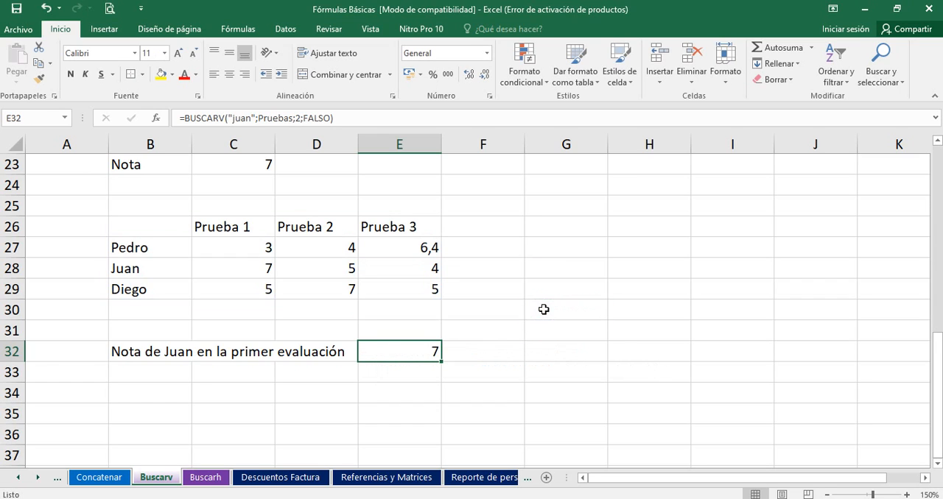
# Step: Check the range name assigned to the third example's grade table in B26:E29
pyautogui.moveTo(173, 222); pyautogui.dragTo(363, 293)
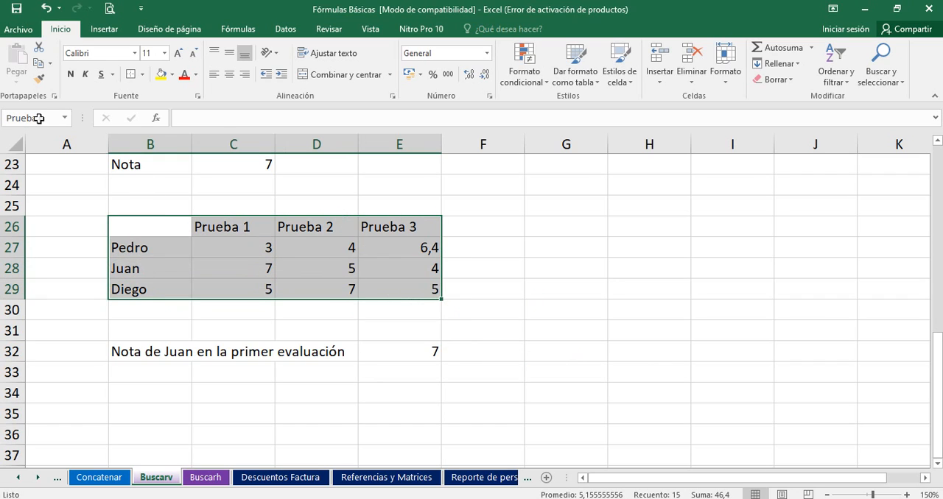
pyautogui.click(7, 120)
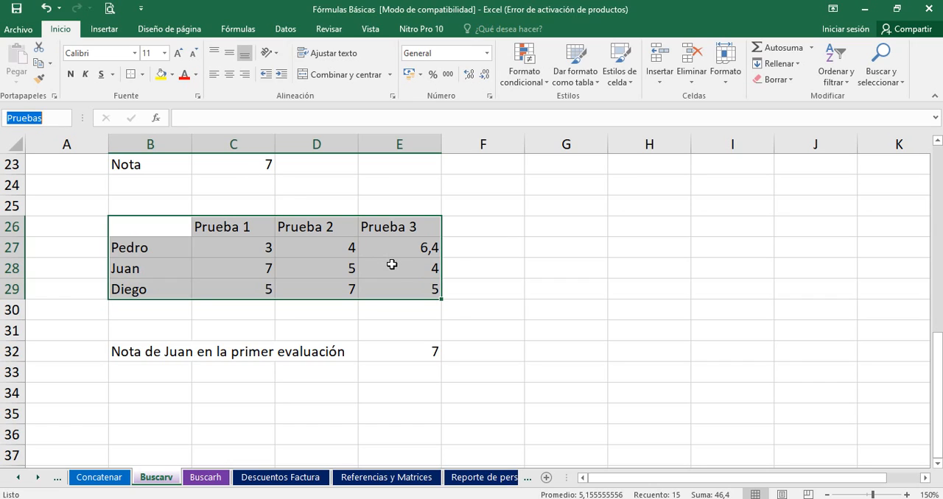
pyautogui.click(486, 266)
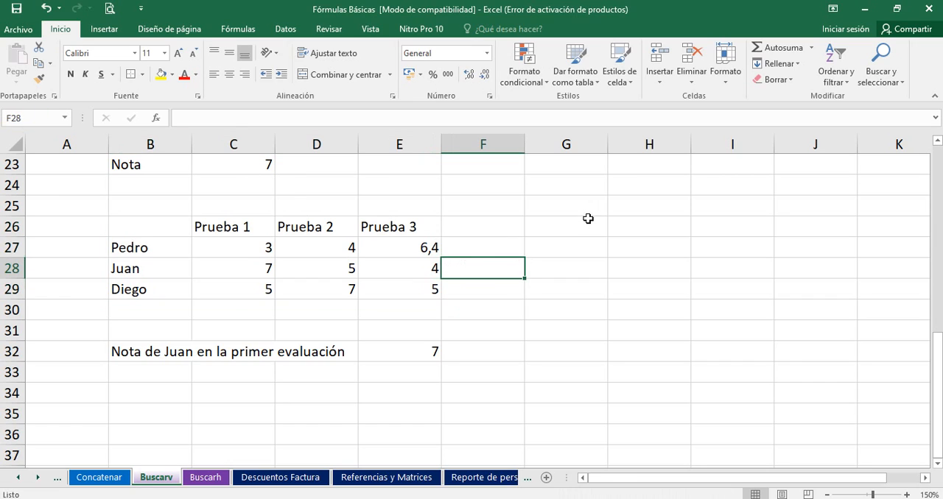
# Step: Assign the range name Conta to the empty cells G26:H28
pyautogui.moveTo(587, 220); pyautogui.dragTo(648, 270)
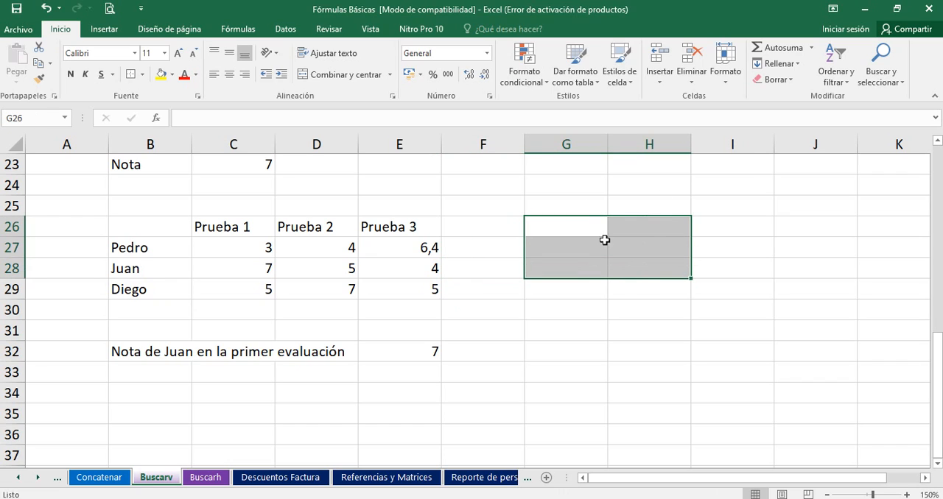
pyautogui.click(40, 120)
pyautogui.write('Conta')
pyautogui.press('Return')
# Step: Move away to cell H1, and return to the empty block by going to the named range Conta
pyautogui.click(623, 427)
pyautogui.hotkey('ctrl', 'Up')
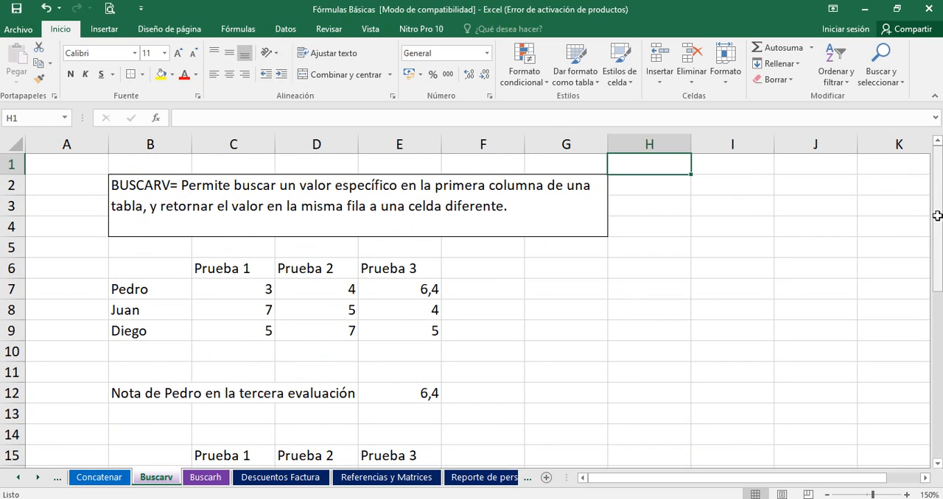
pyautogui.moveTo(937, 196); pyautogui.dragTo(937, 383)
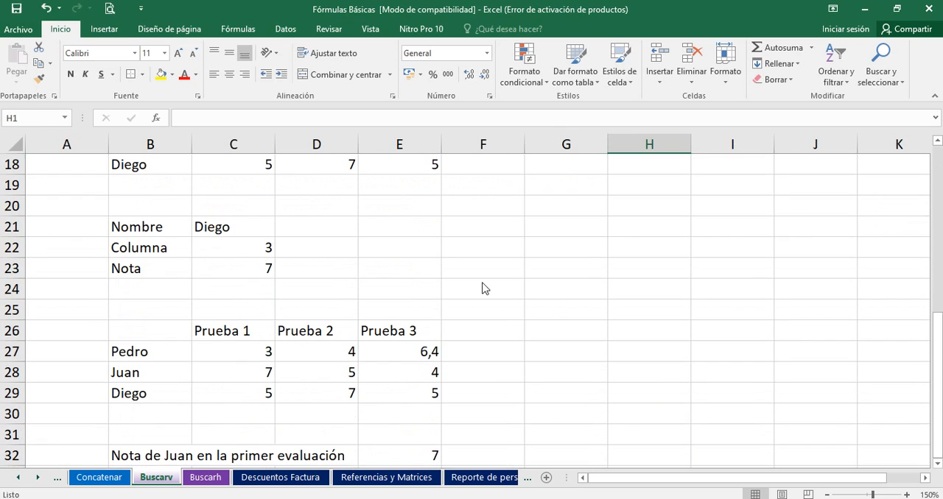
pyautogui.click(39, 113)
pyautogui.write('Conta')
pyautogui.press('Return')
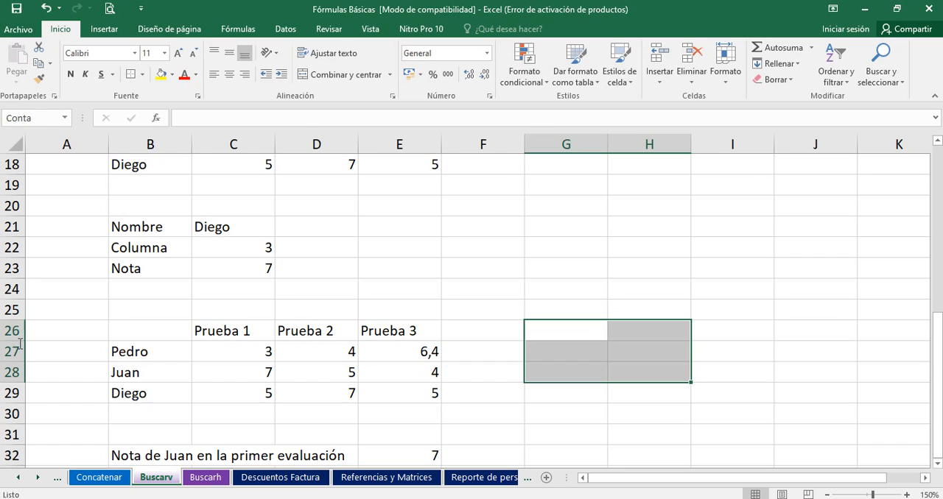
# Step: Deselect the empty block and go to the third example's grade table by its range name, Pruebas
pyautogui.click(614, 347)
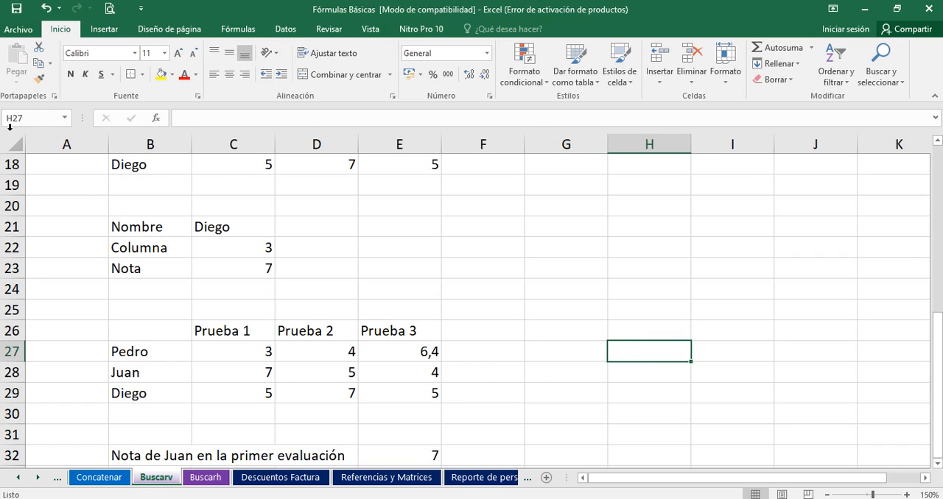
pyautogui.click(33, 120)
pyautogui.write('pruebas')
pyautogui.press('Return')
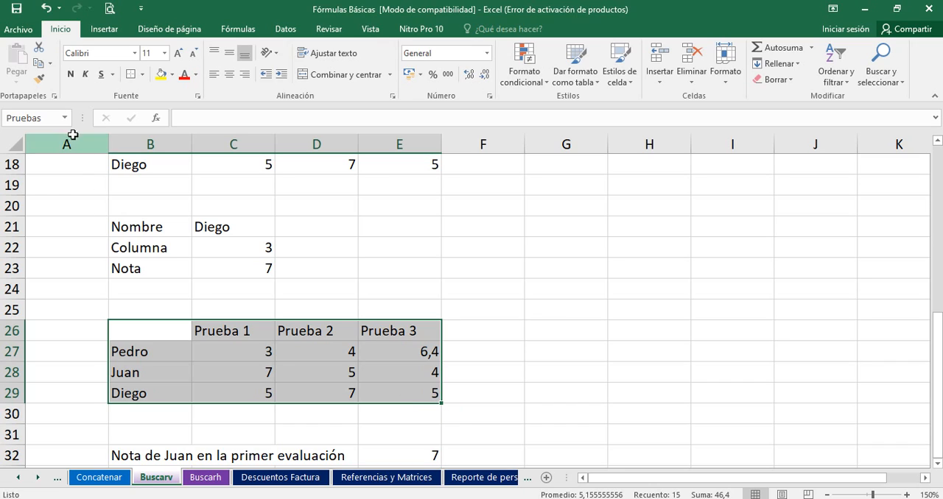
# Step: Undo the last action, check the history of undoable actions, and deselect the grade table
pyautogui.click(45, 9)
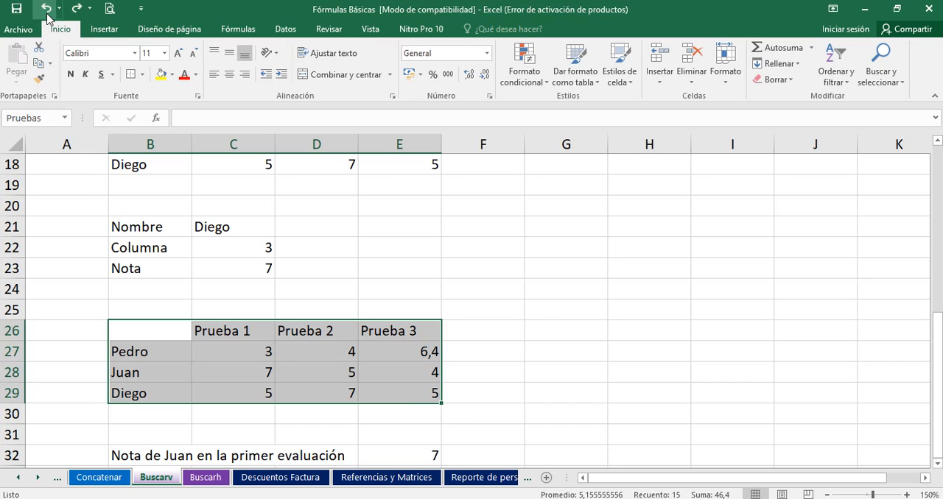
pyautogui.click(59, 9)
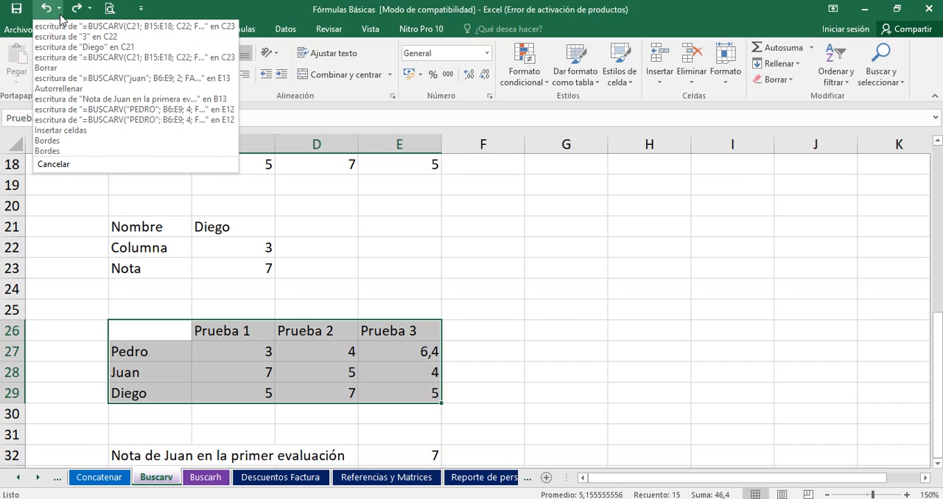
pyautogui.click(514, 205)
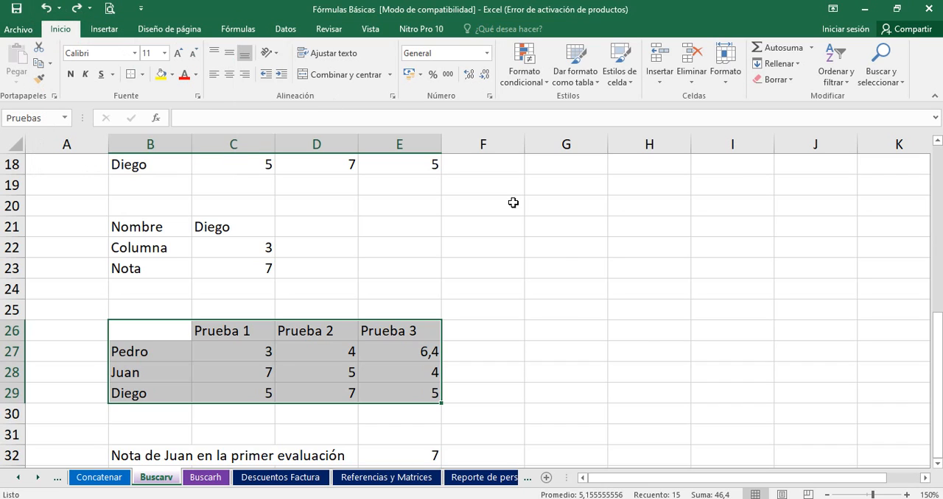
pyautogui.click(645, 328)
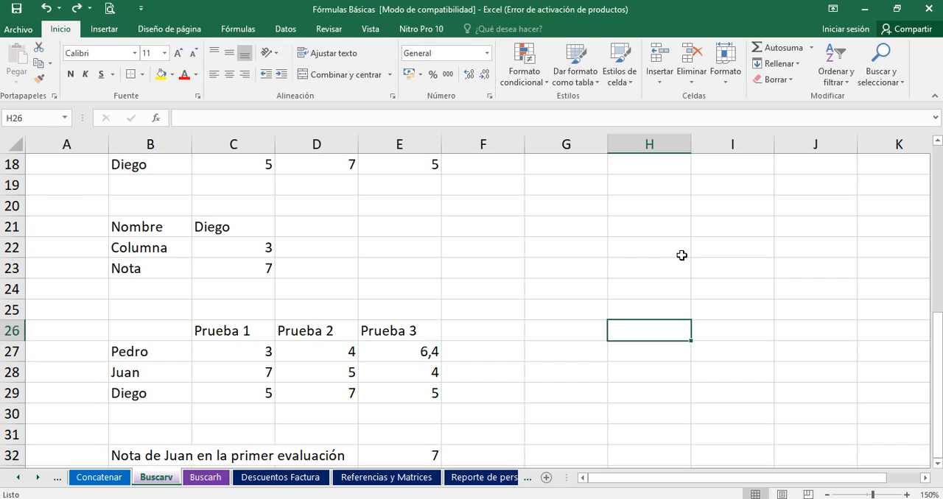
# Step: Review the first example's table and result in B6:E12 and the cell-reference BUSCARV formula in C23
pyautogui.moveTo(939, 333); pyautogui.dragTo(941, 339)
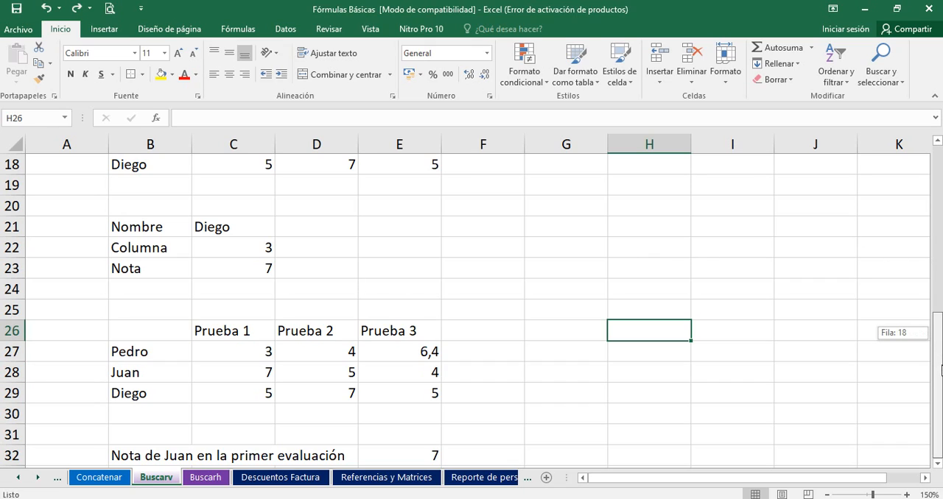
pyautogui.moveTo(941, 371); pyautogui.dragTo(941, 238)
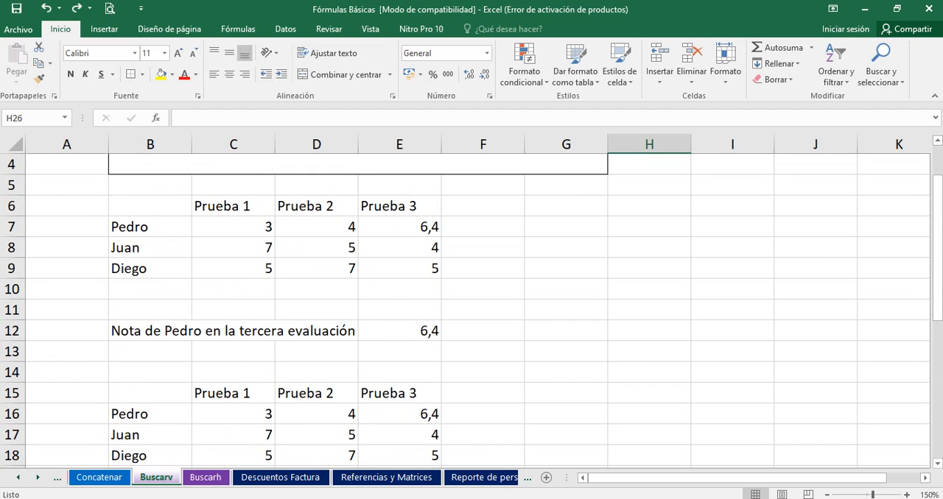
pyautogui.moveTo(167, 204); pyautogui.dragTo(401, 331)
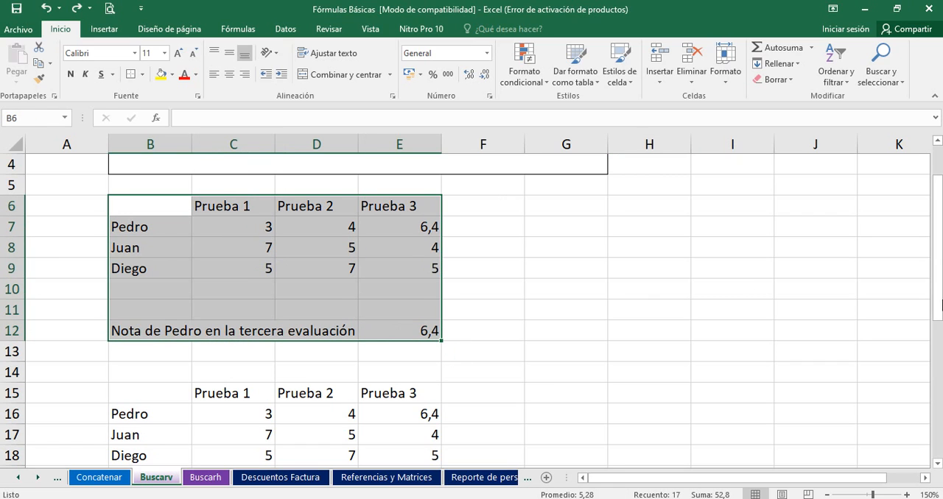
pyautogui.moveTo(941, 305); pyautogui.dragTo(941, 443)
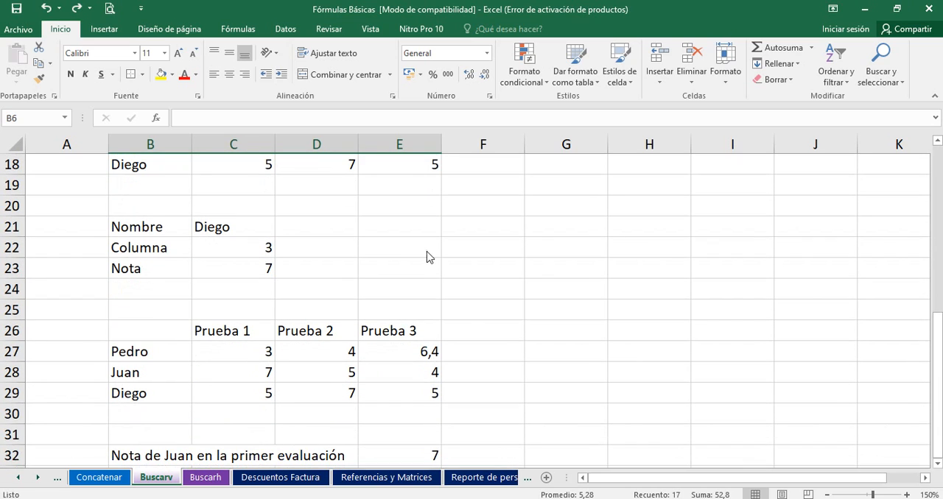
pyautogui.click(213, 275)
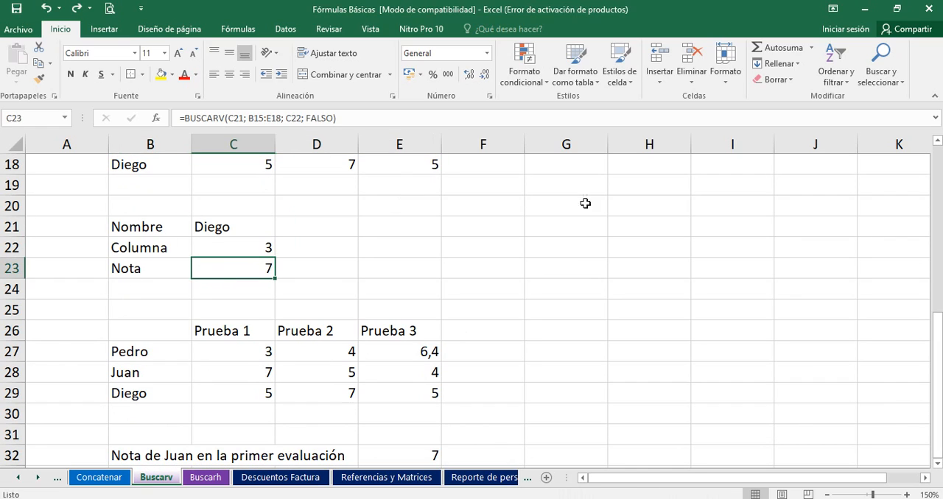
pyautogui.click(939, 356)
pyautogui.press('F8')
pyautogui.press('F8')
pyautogui.hotkey('alt', 'Tab')
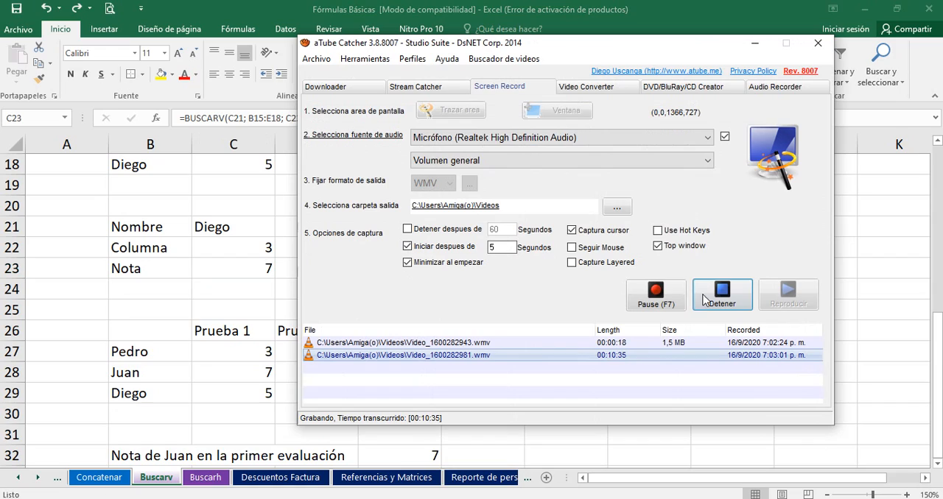